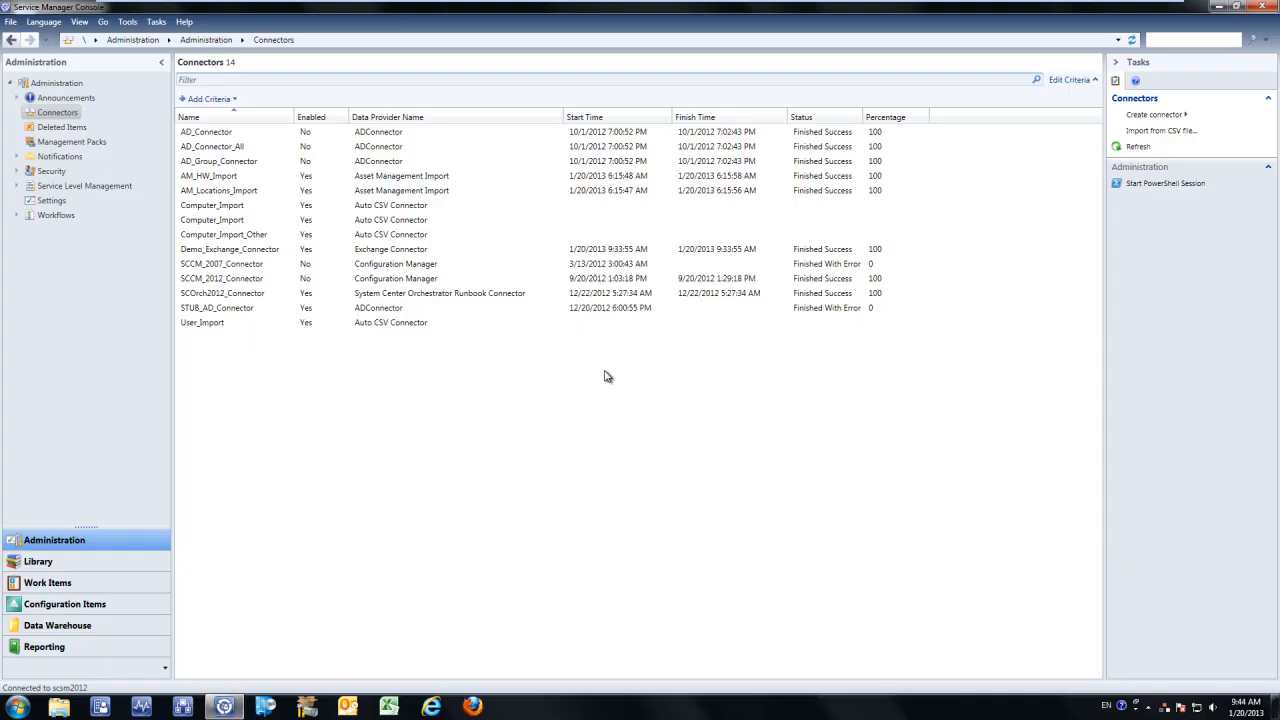
Import instances from CSV using ComputerFormatFile.xml as the XML format file and ComputerData-Test1.csv as the data file
{"action": "left_click", "coordinate": [1143, 138]}
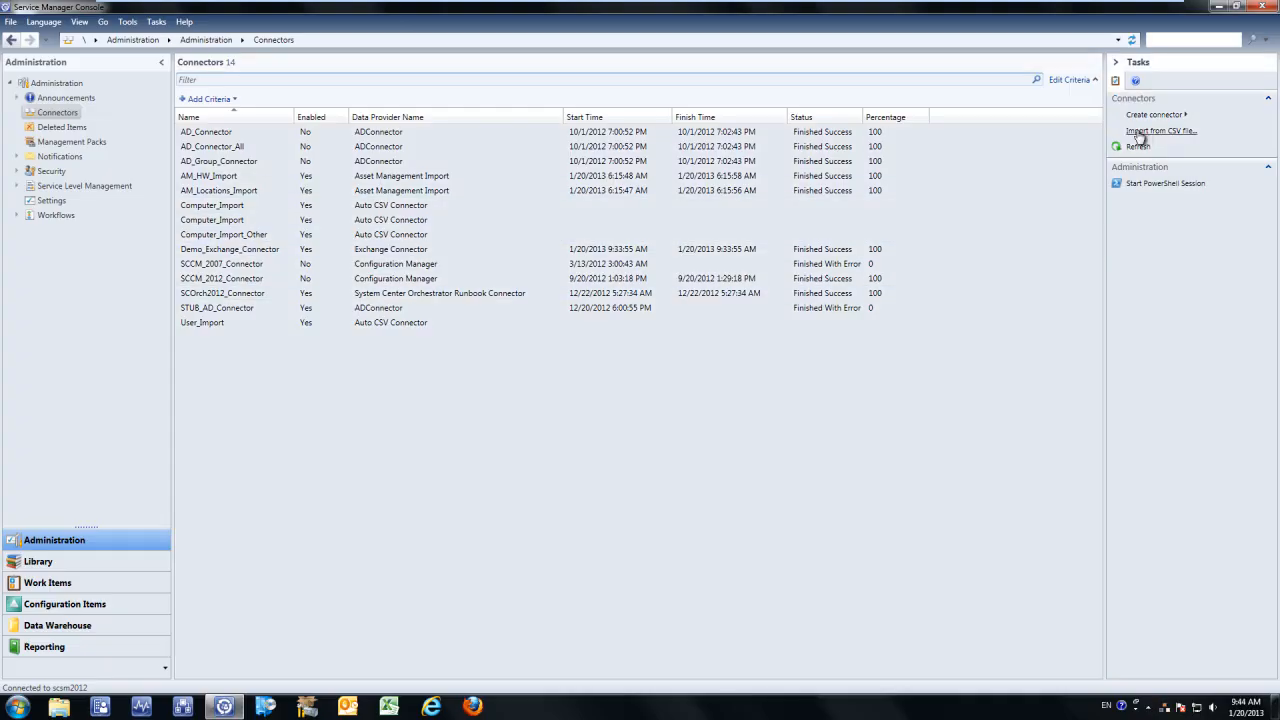
{"action": "left_click_drag", "start_coordinate": [381, 125], "coordinate": [688, 207]}
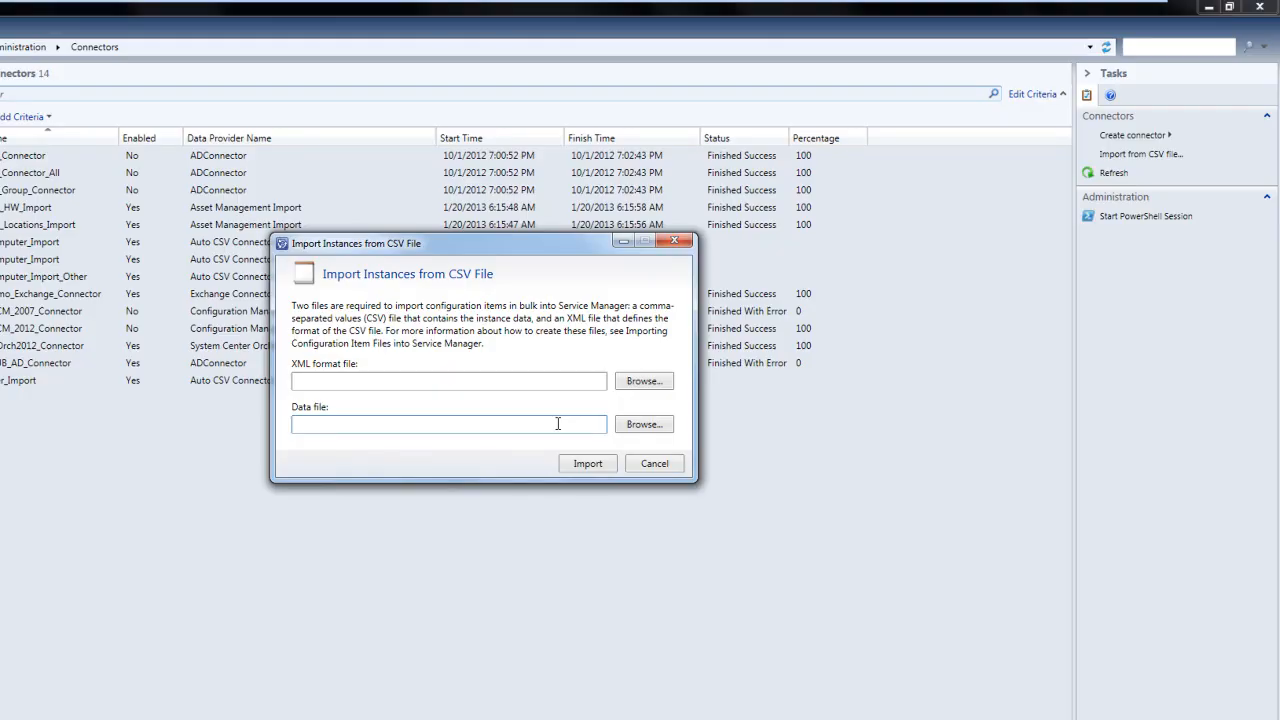
{"action": "left_click", "coordinate": [659, 385]}
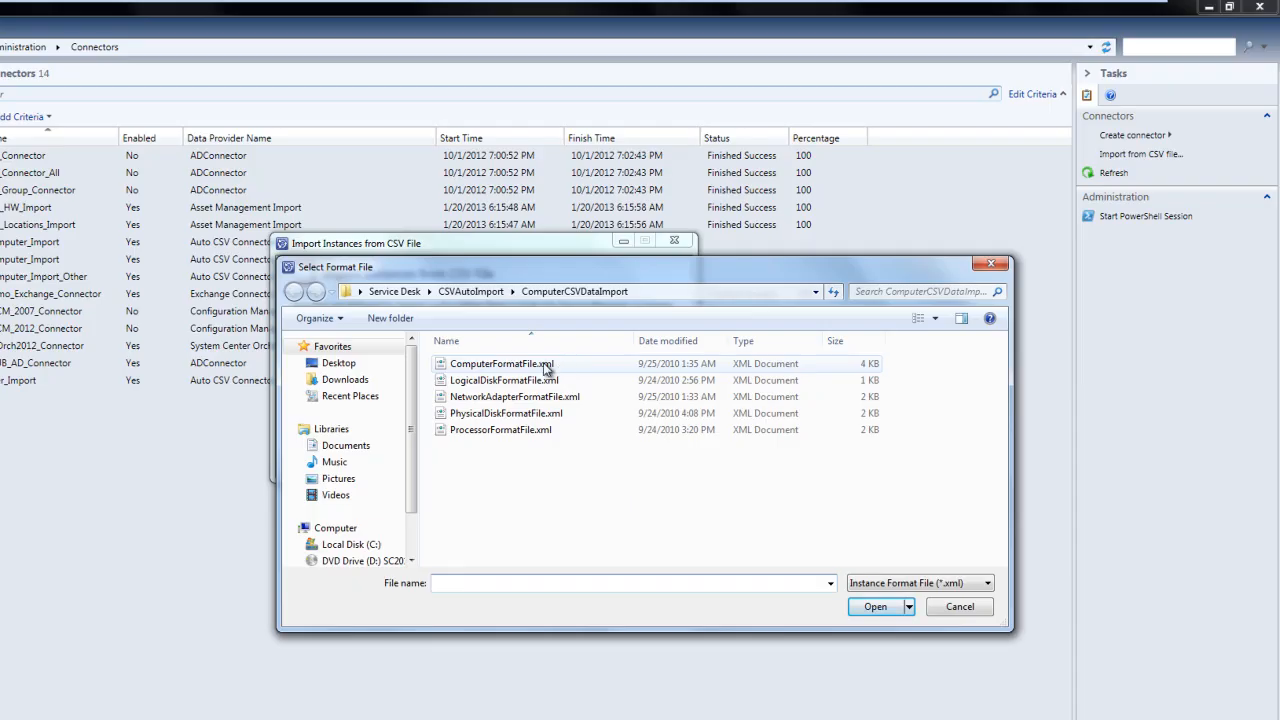
{"action": "left_click", "coordinate": [546, 366]}
{"action": "double_click", "coordinate": [545, 366]}
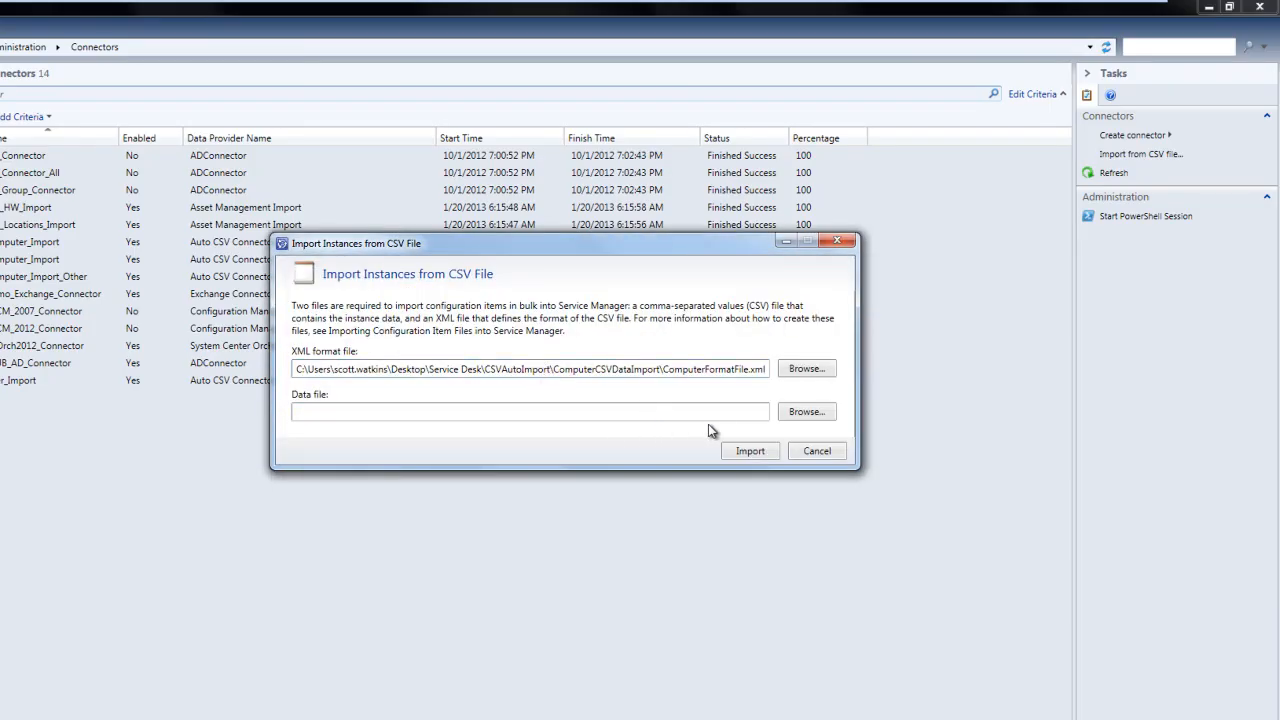
{"action": "left_click", "coordinate": [798, 416]}
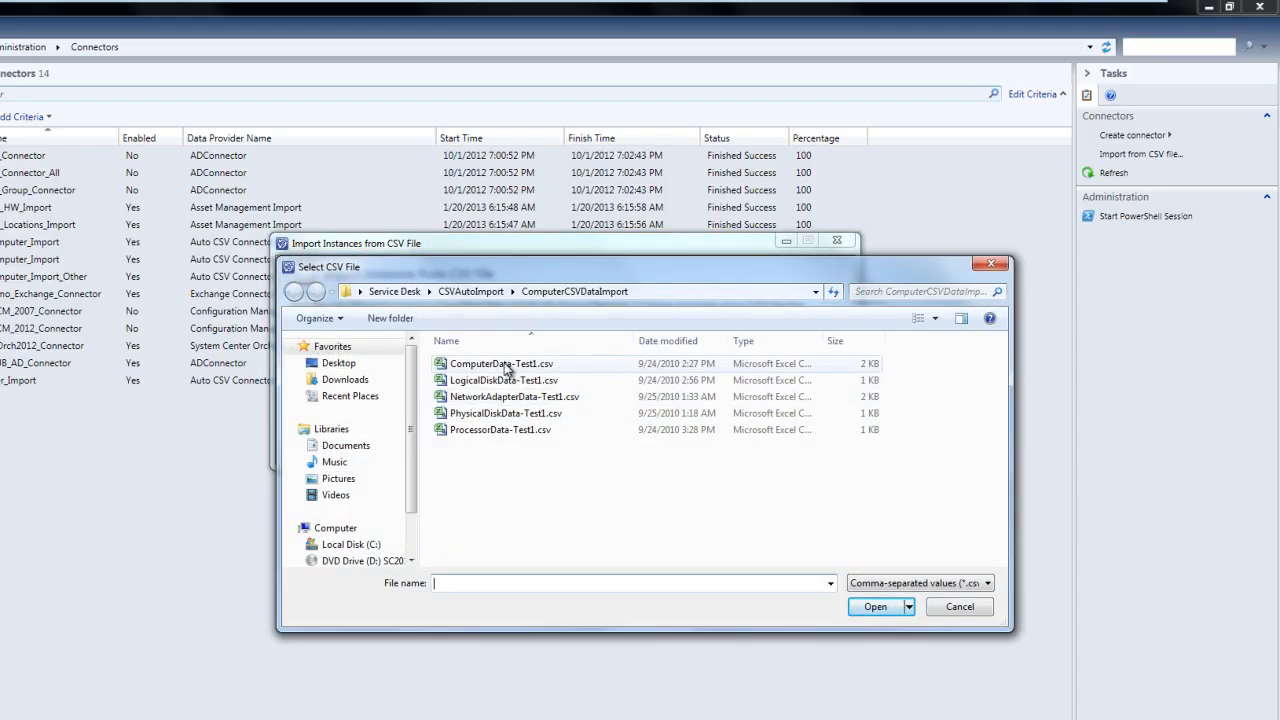
{"action": "double_click", "coordinate": [508, 367]}
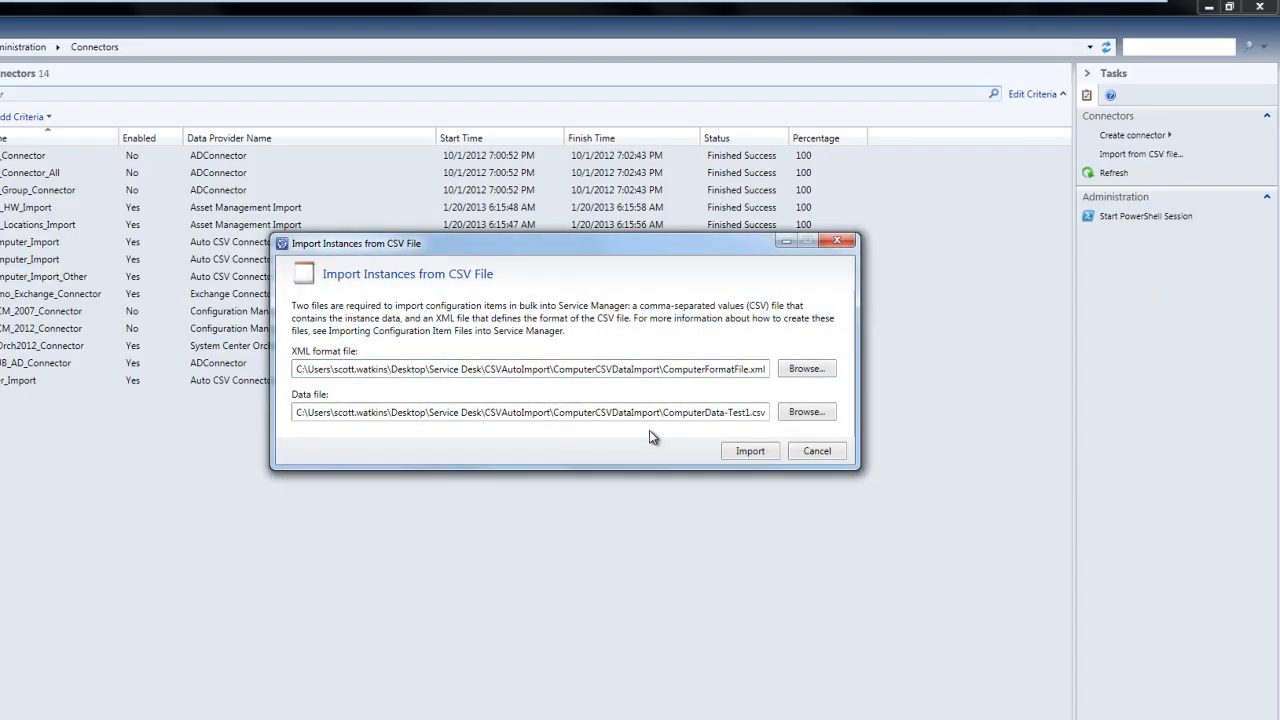
{"action": "left_click", "coordinate": [748, 451]}
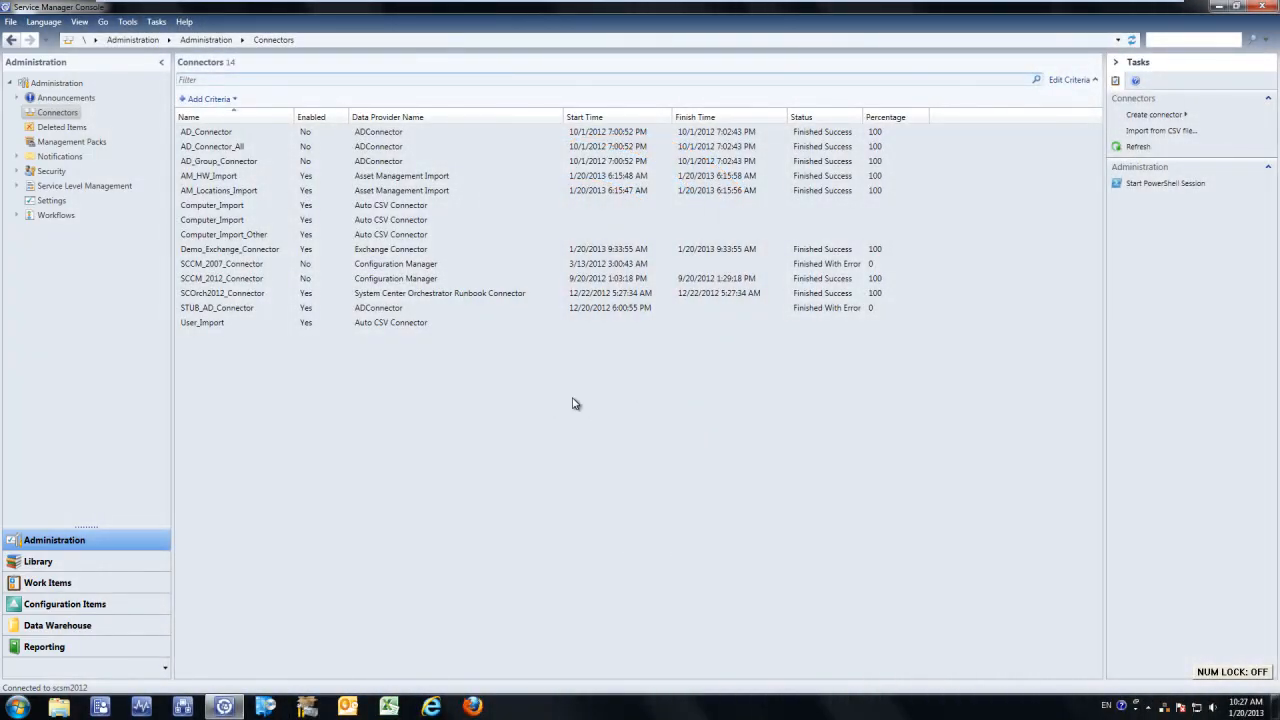
Create an Asset Management Import Connector named Location_Import in the Cireson - Asset Management management pack
{"action": "left_click", "coordinate": [1160, 115]}
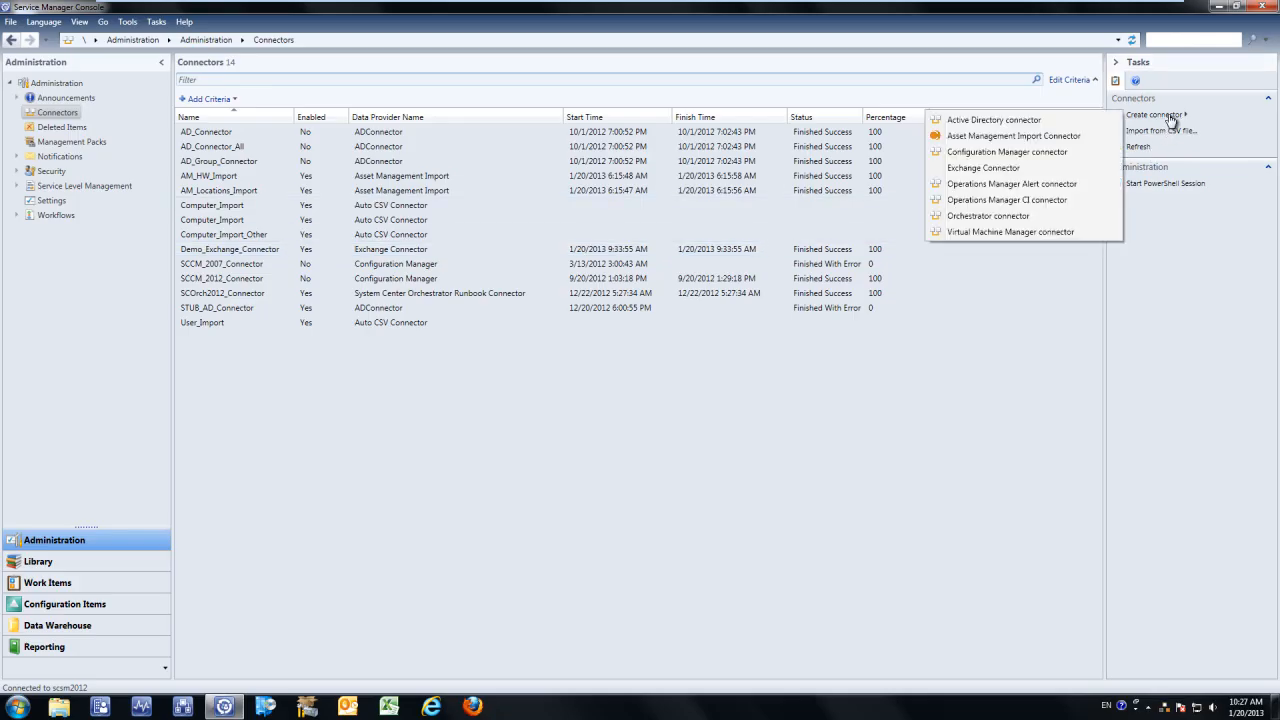
{"action": "left_click", "coordinate": [1115, 139]}
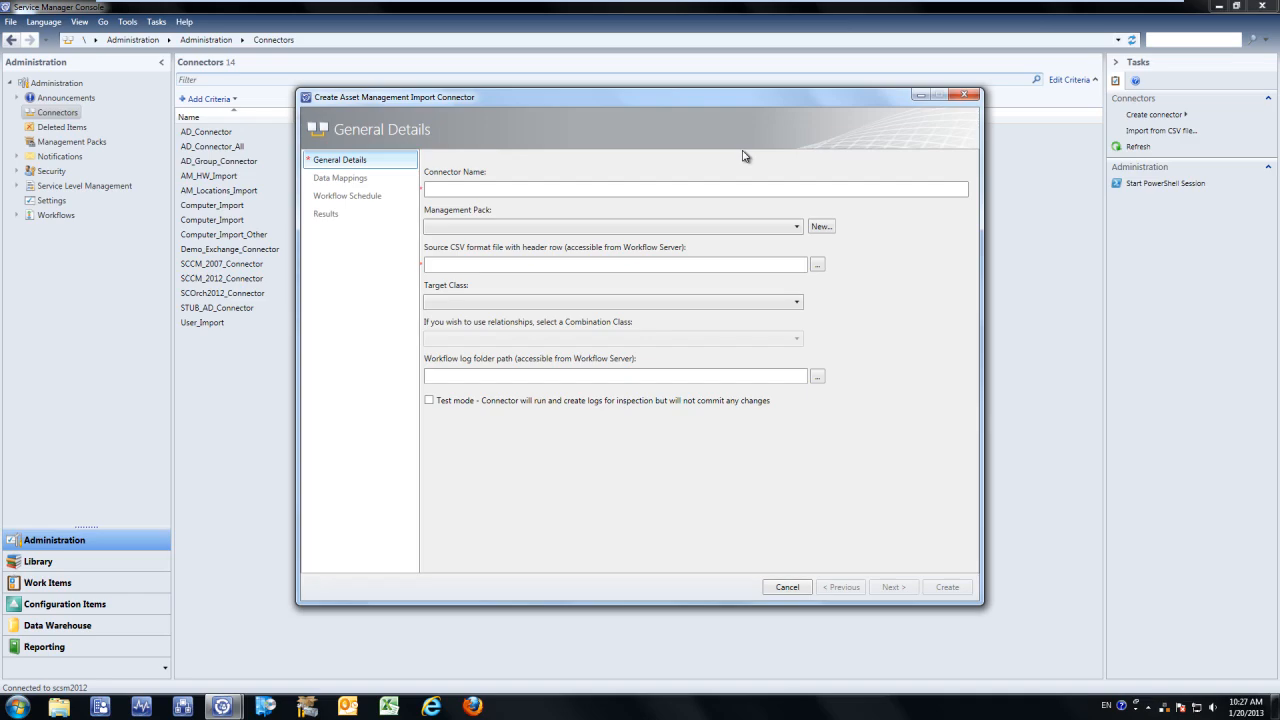
{"action": "left_click", "coordinate": [710, 187]}
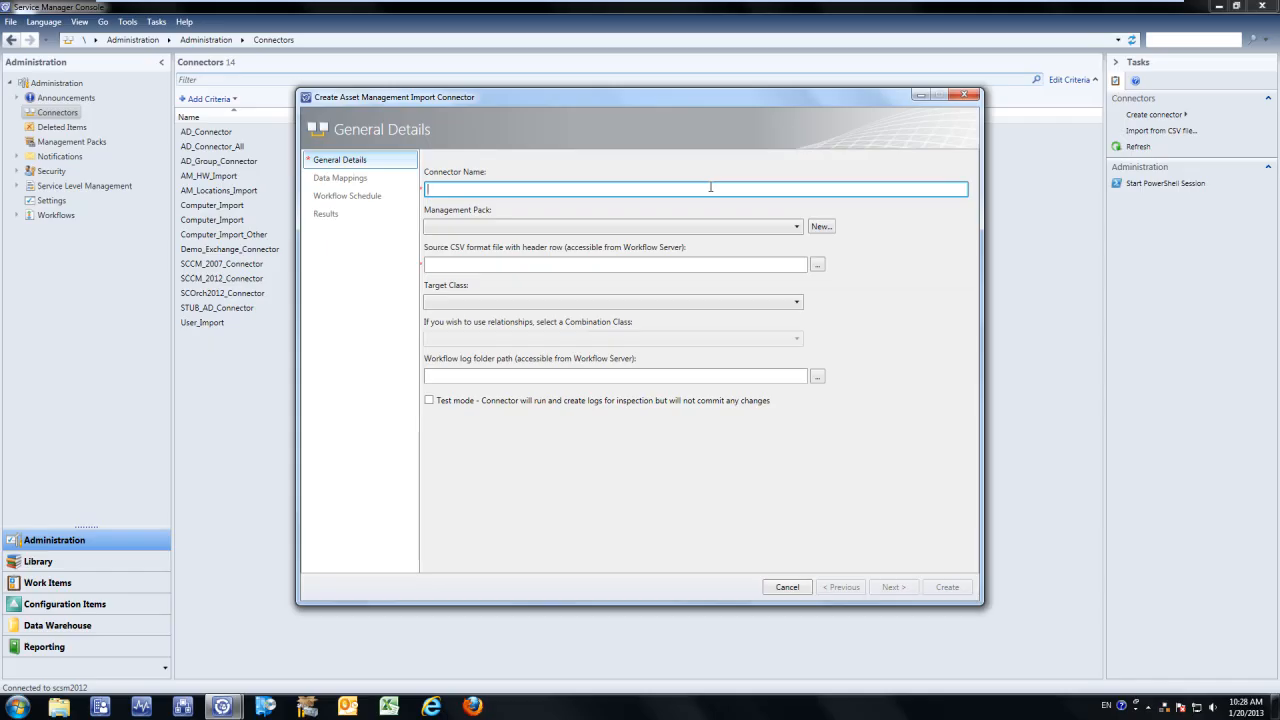
{"action": "type", "text": "Location_Impor"}
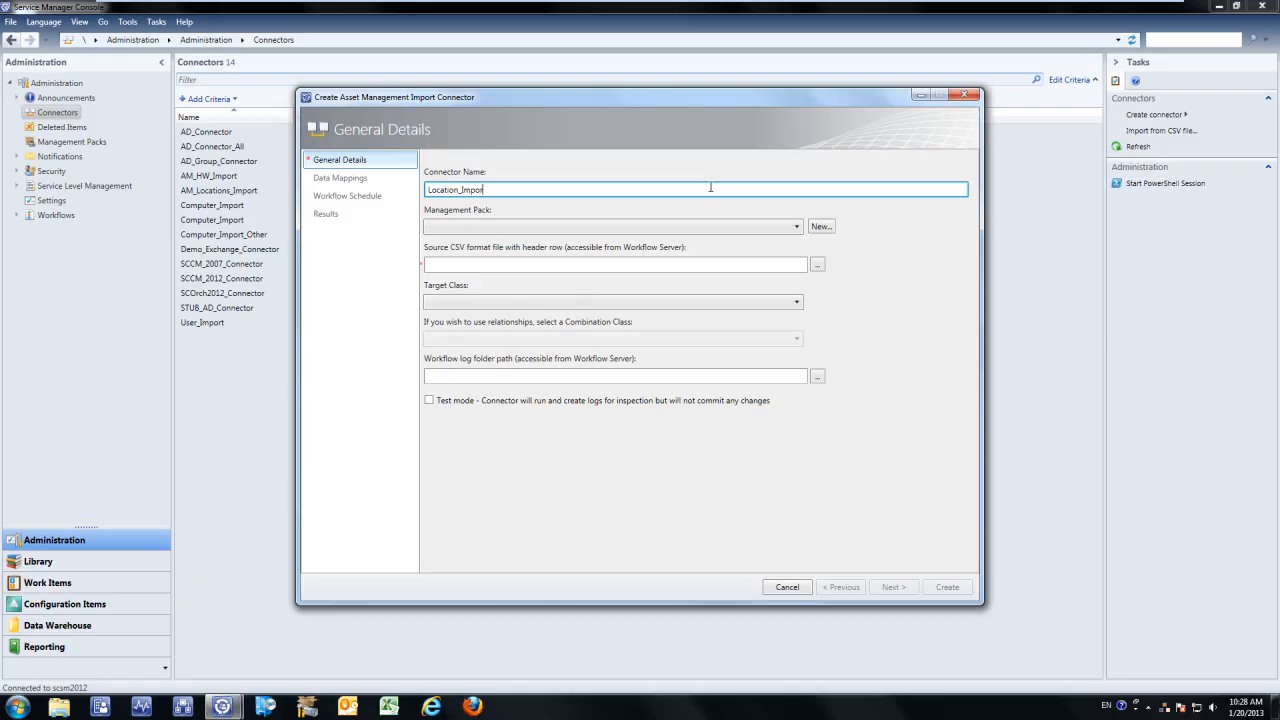
{"action": "type", "text": "t"}
{"action": "left_click", "coordinate": [719, 229]}
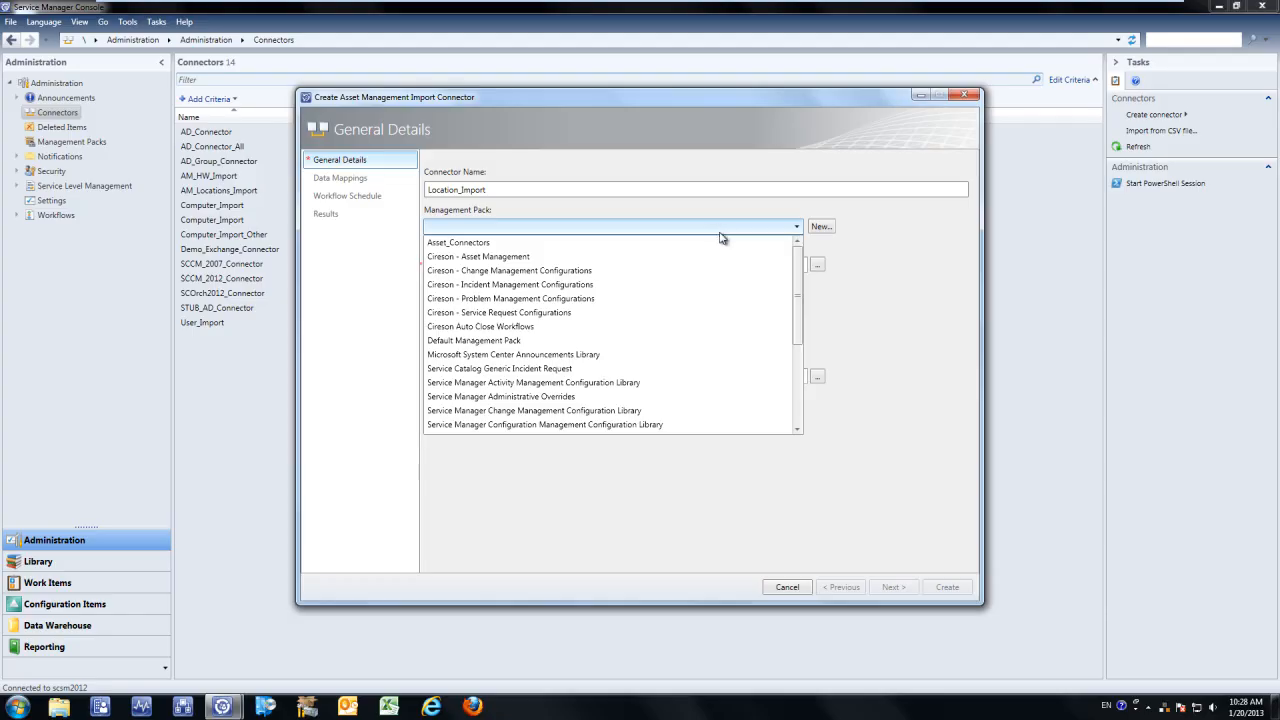
{"action": "left_click", "coordinate": [722, 256]}
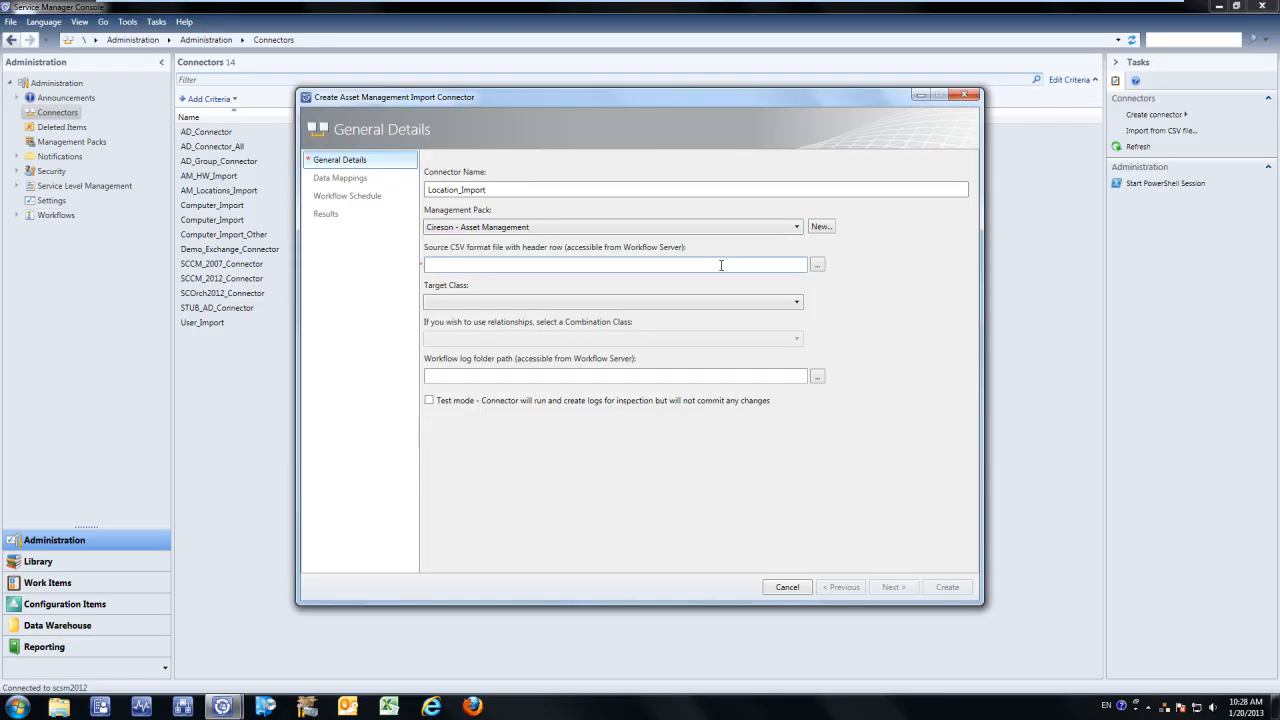
Set the connector's source CSV file to \\scsm2012\AM Import\Locations.csv
{"action": "left_click", "coordinate": [816, 264]}
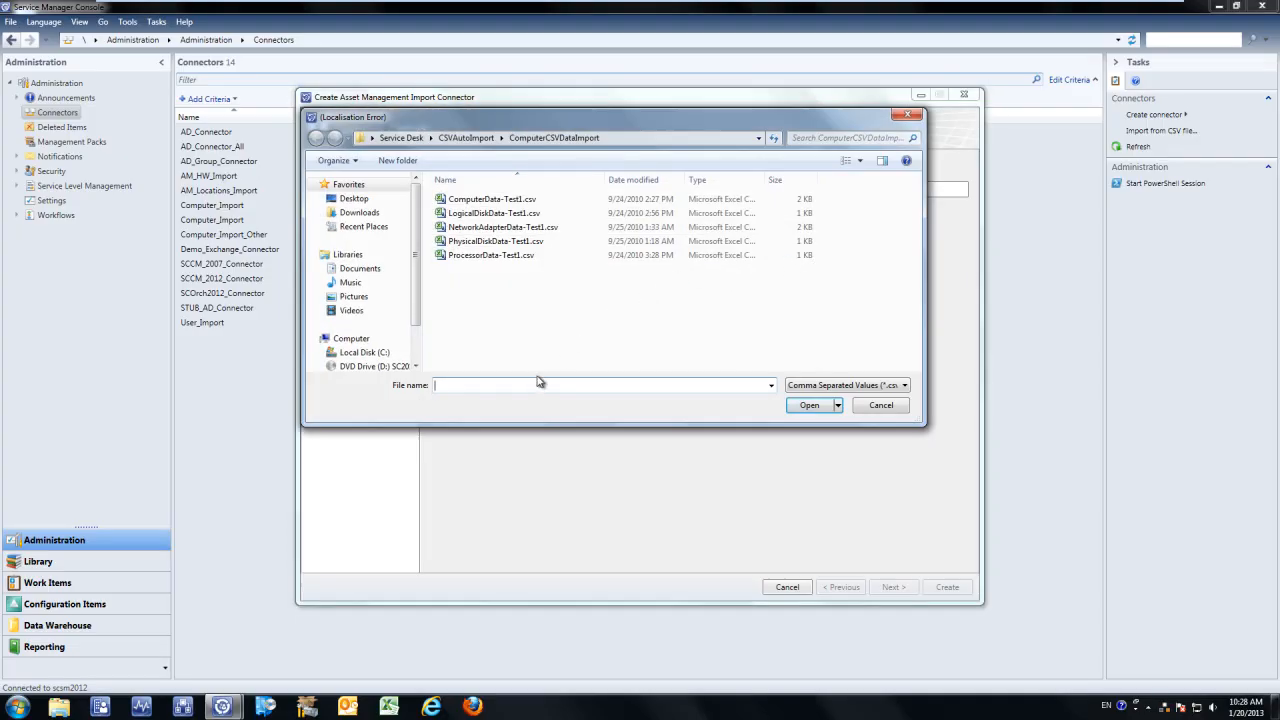
{"action": "type", "text": "\\"}
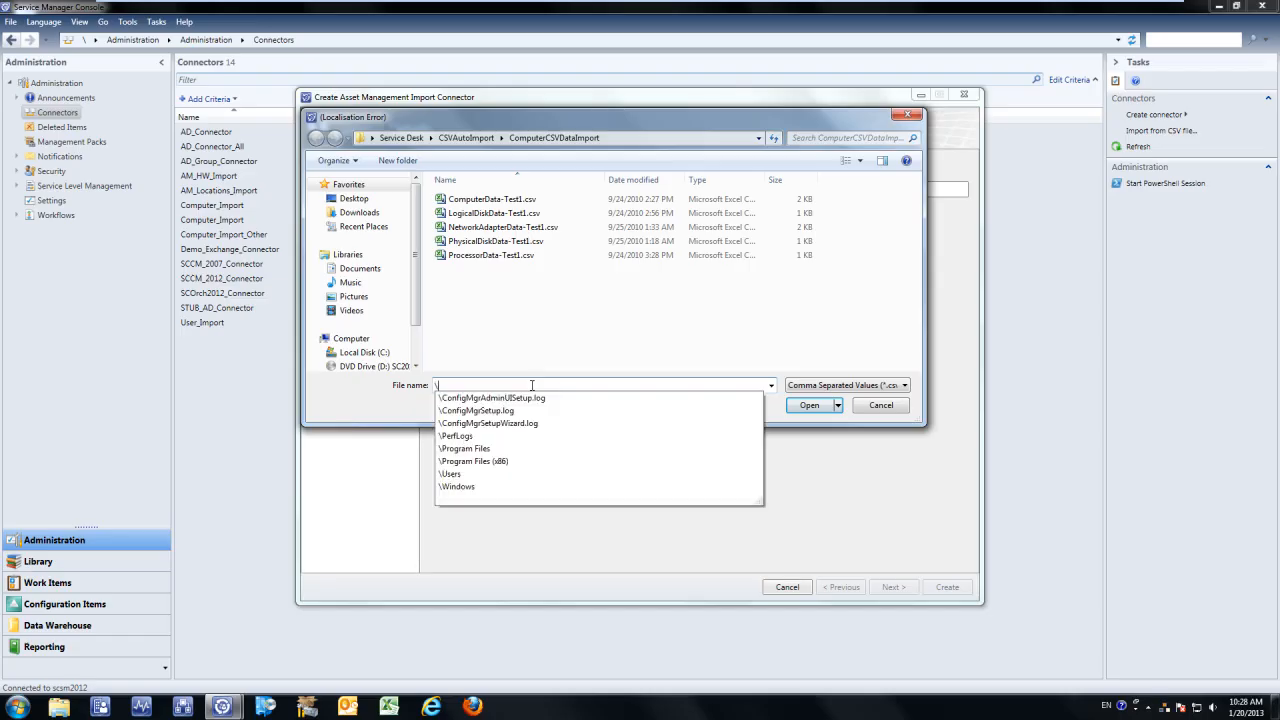
{"action": "type", "text": "\\scsm2012"}
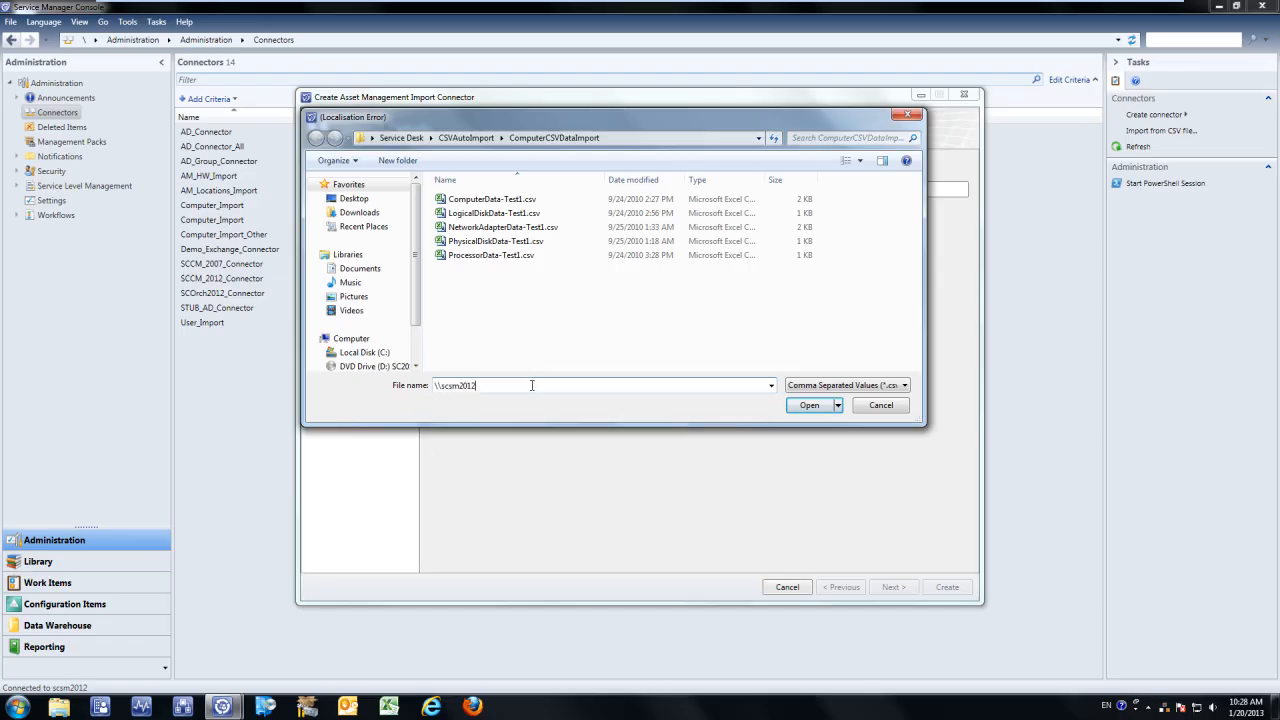
{"action": "type", "text": "\\A"}
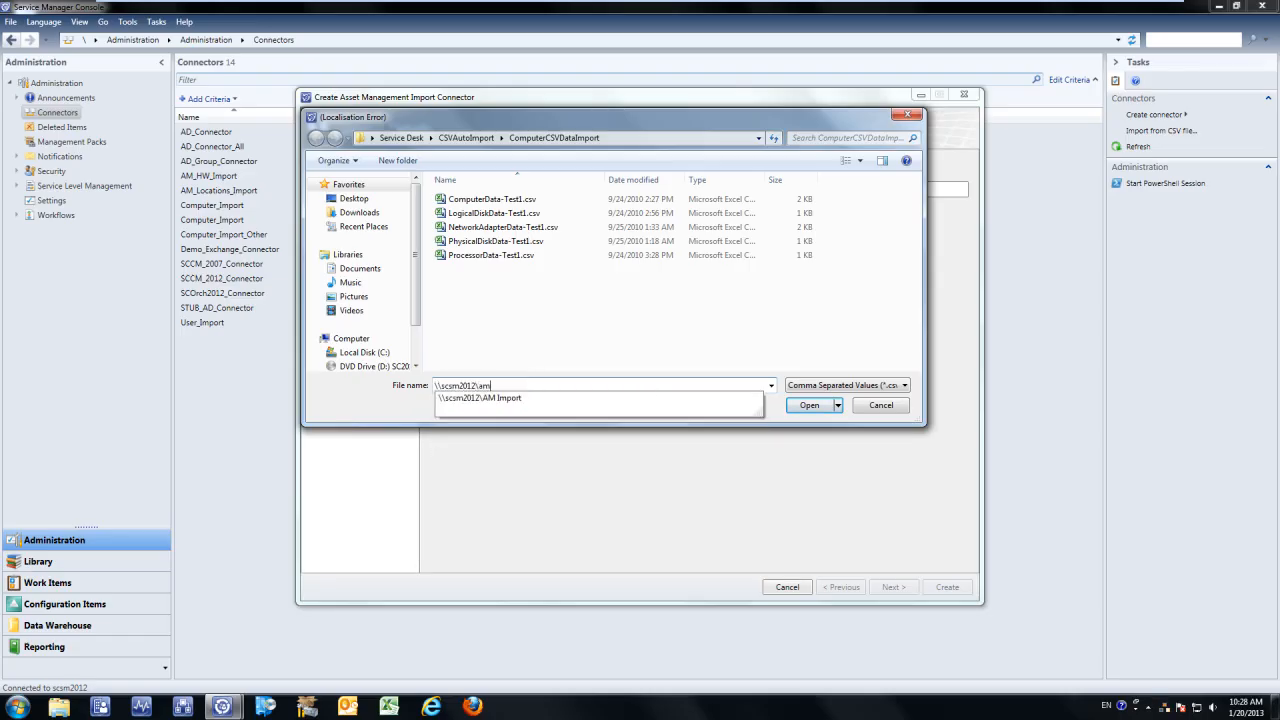
{"action": "key", "text": "Down"}
{"action": "key", "text": "Return"}
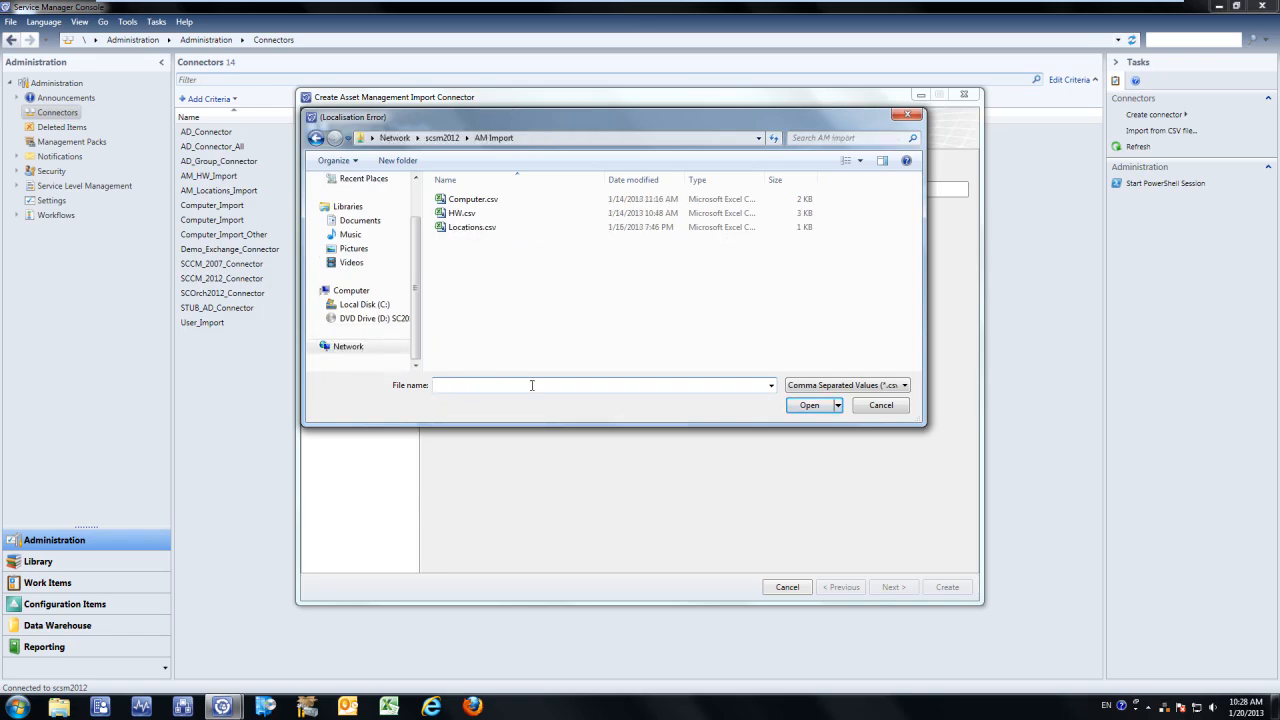
{"action": "double_click", "coordinate": [490, 230]}
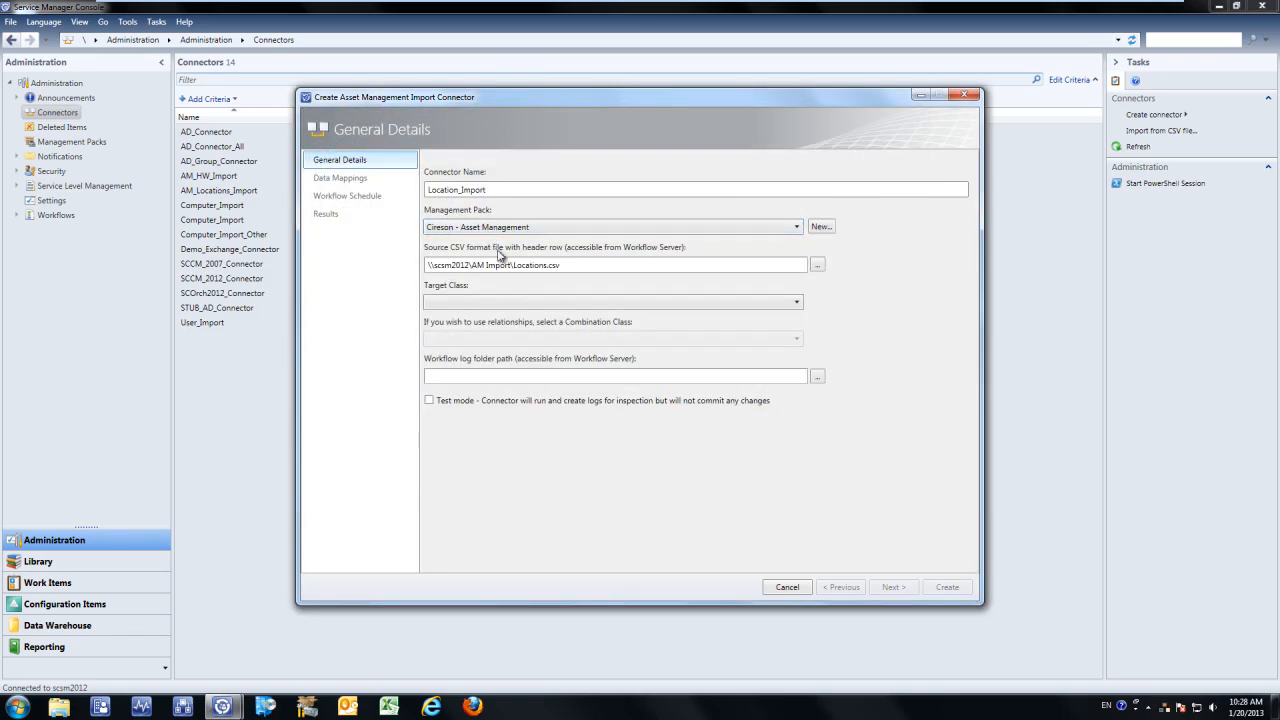
Set the target class to Location (Cireson Asset Management) and the combination class to Cireson Location (Full), and proceed to the data mappings
{"action": "left_click", "coordinate": [520, 303]}
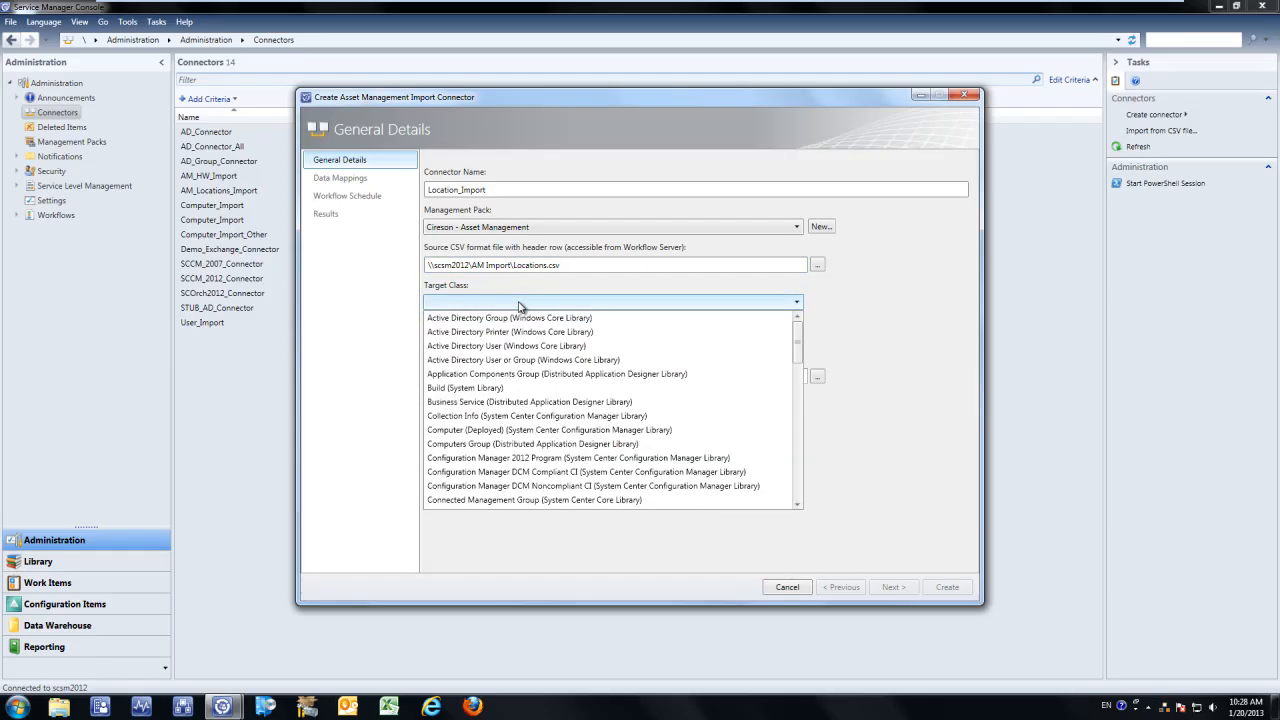
{"action": "type", "text": "lo"}
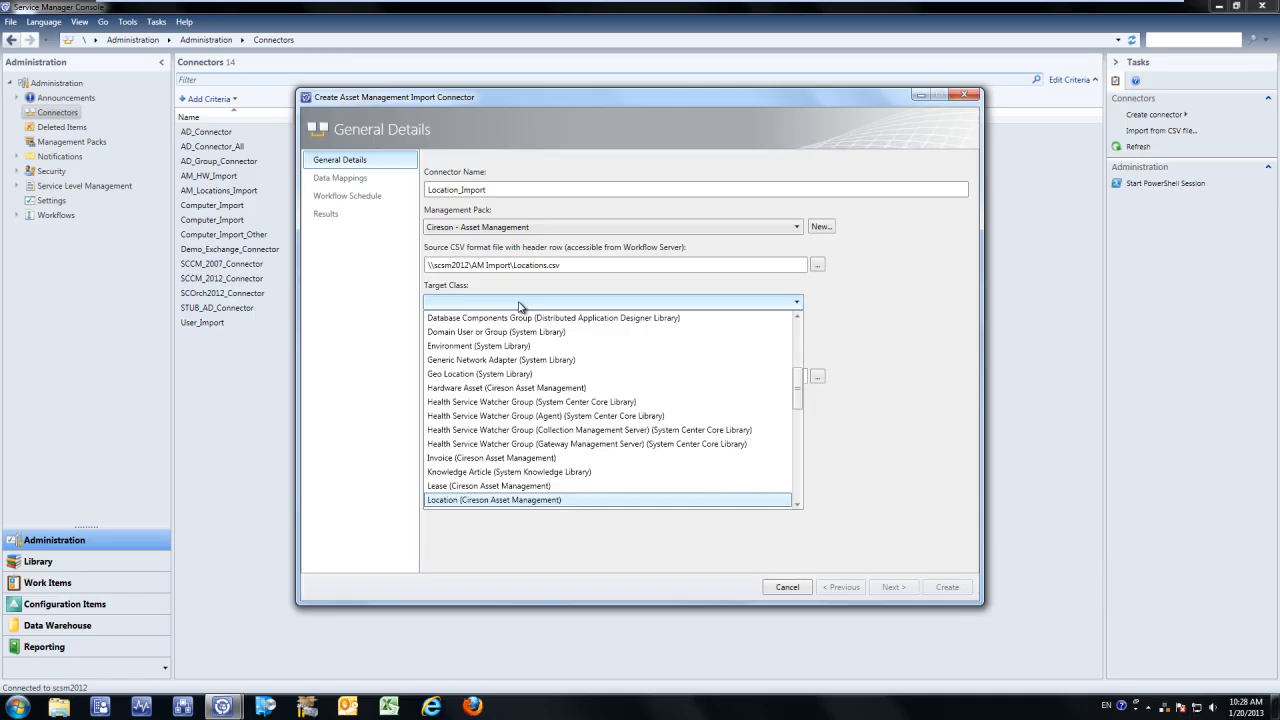
{"action": "left_click", "coordinate": [502, 502]}
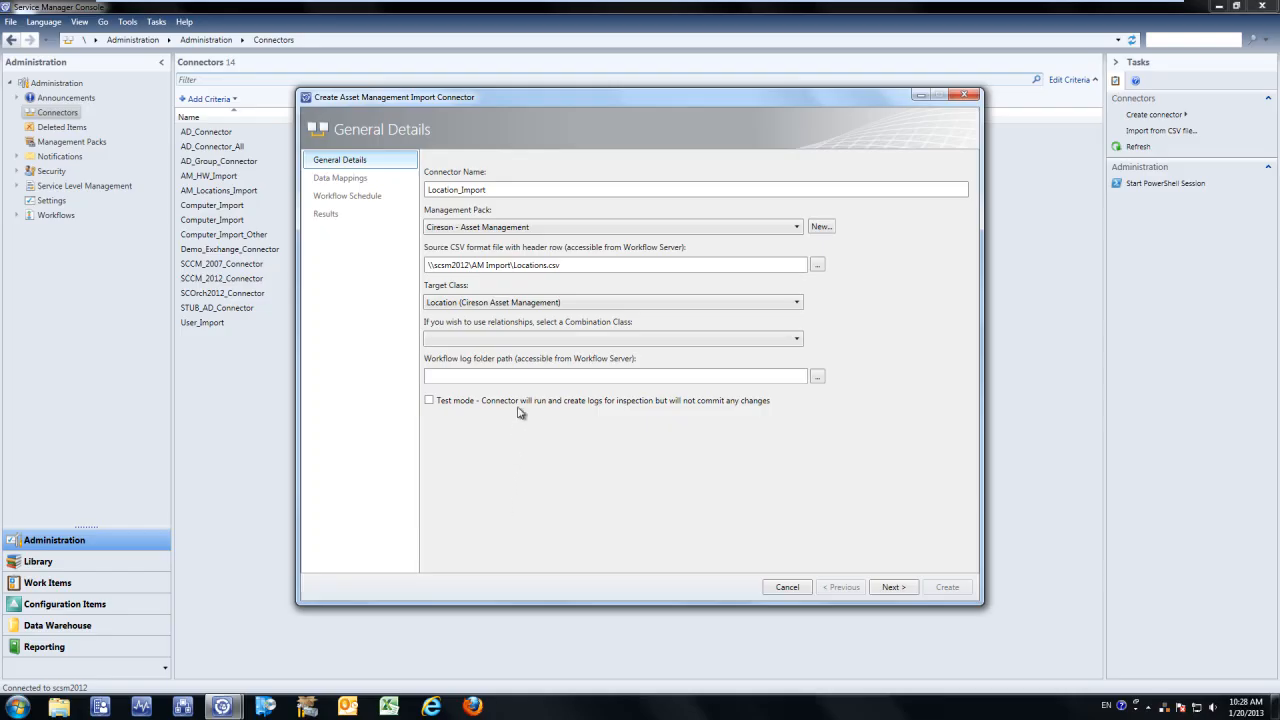
{"action": "left_click", "coordinate": [541, 340]}
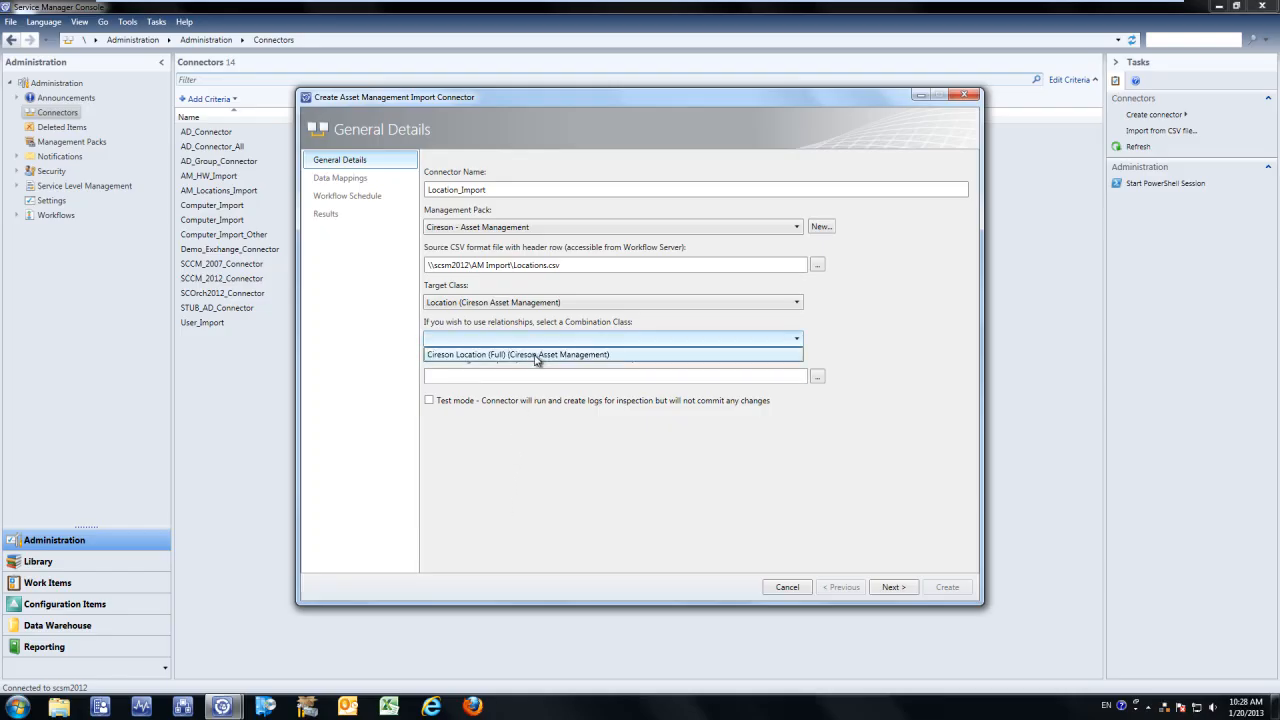
{"action": "left_click", "coordinate": [537, 356]}
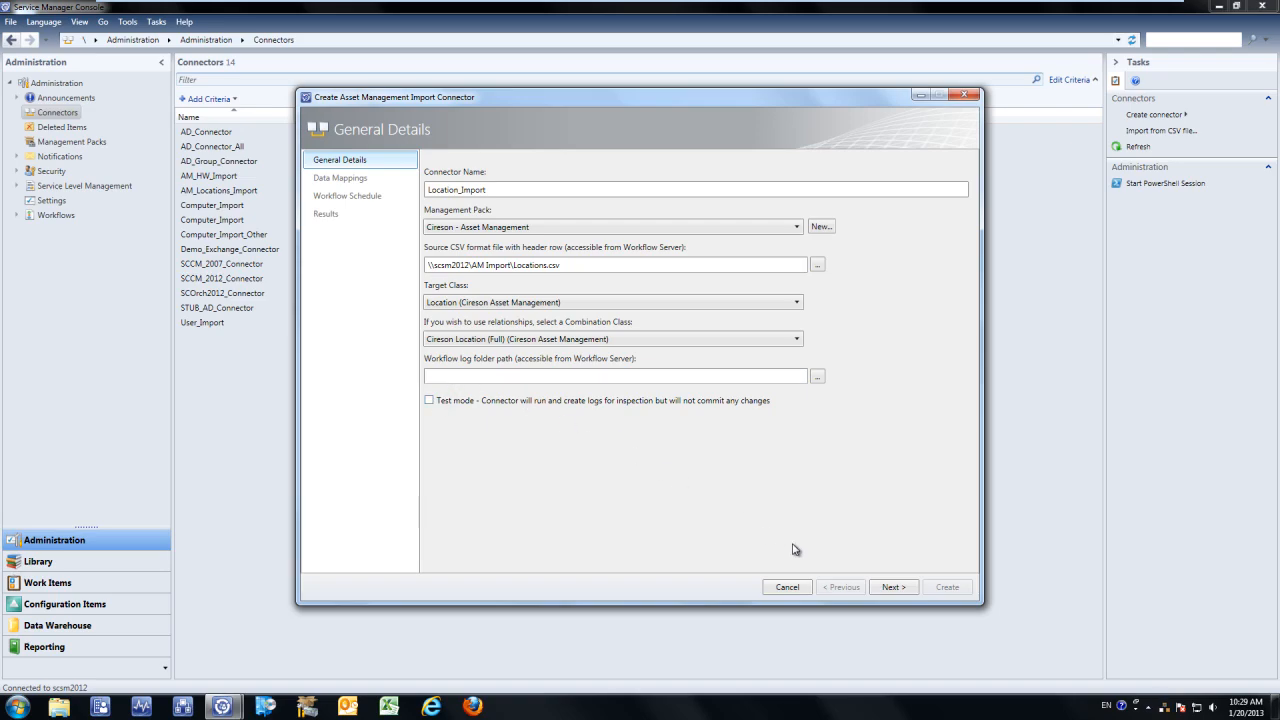
{"action": "left_click", "coordinate": [882, 587]}
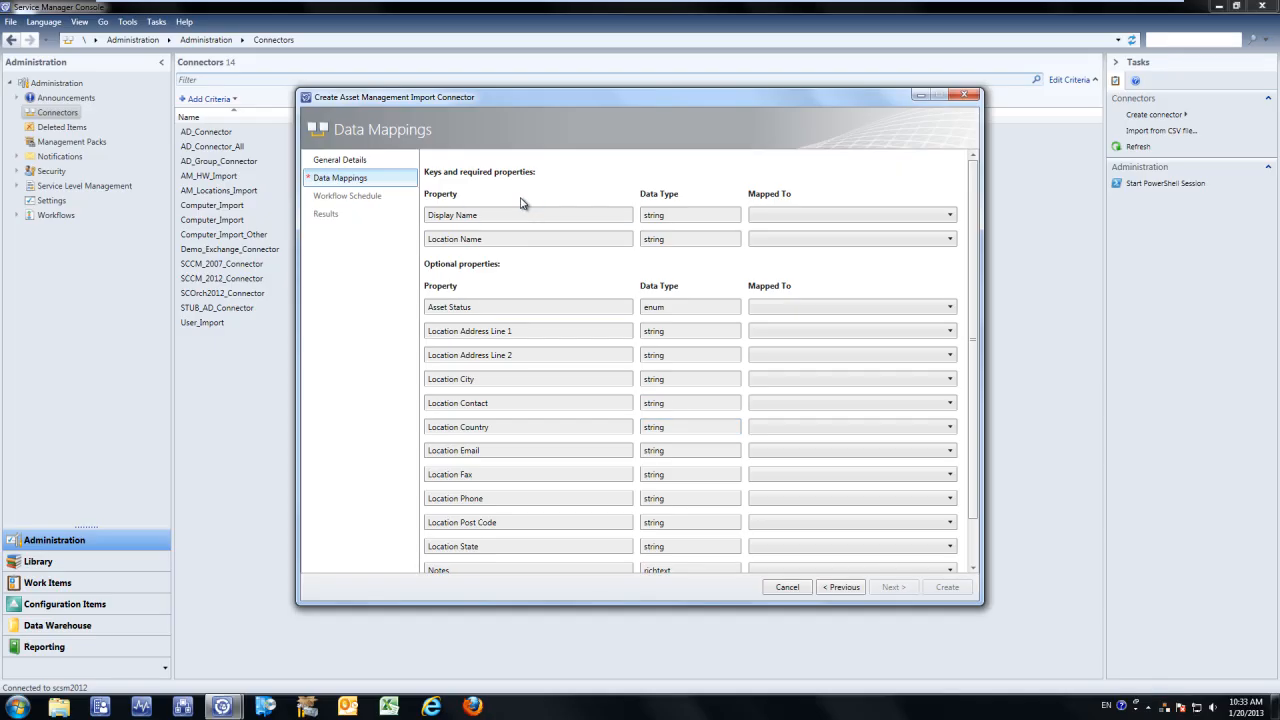
Map the required Display Name and Location Name properties to the Location Name column
{"action": "left_click", "coordinate": [816, 216]}
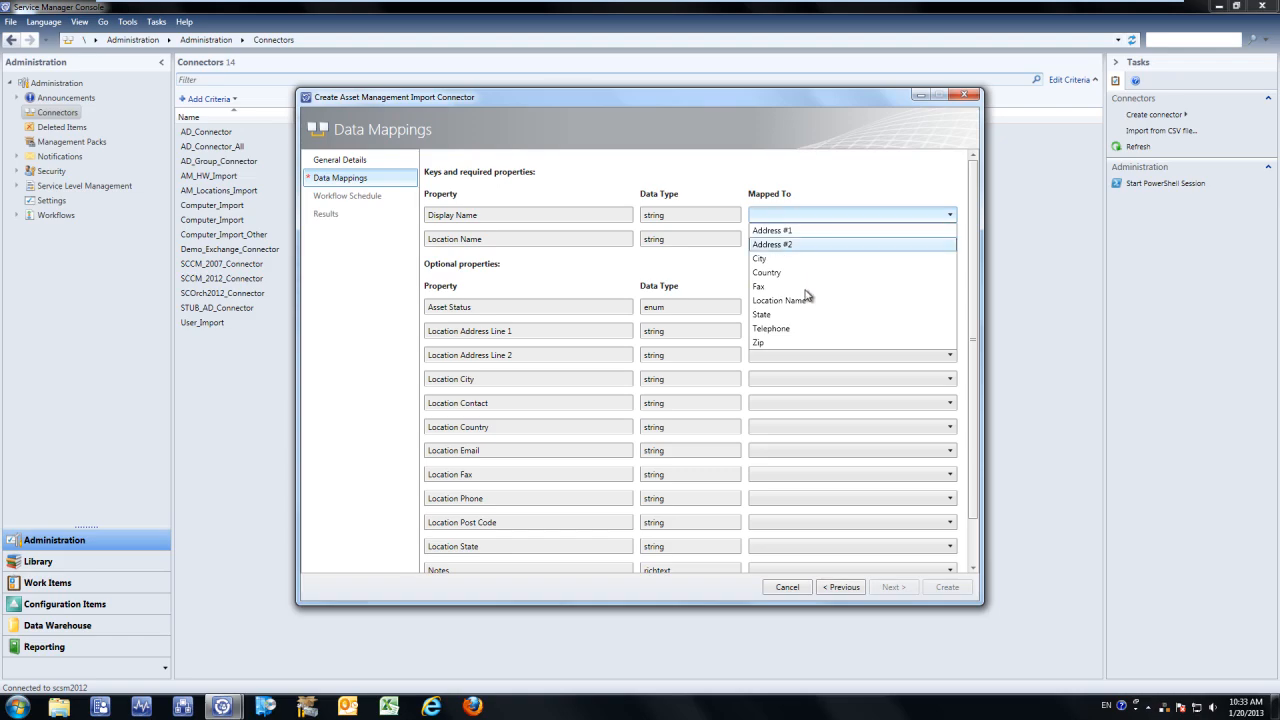
{"action": "left_click", "coordinate": [803, 300]}
{"action": "left_click", "coordinate": [803, 240]}
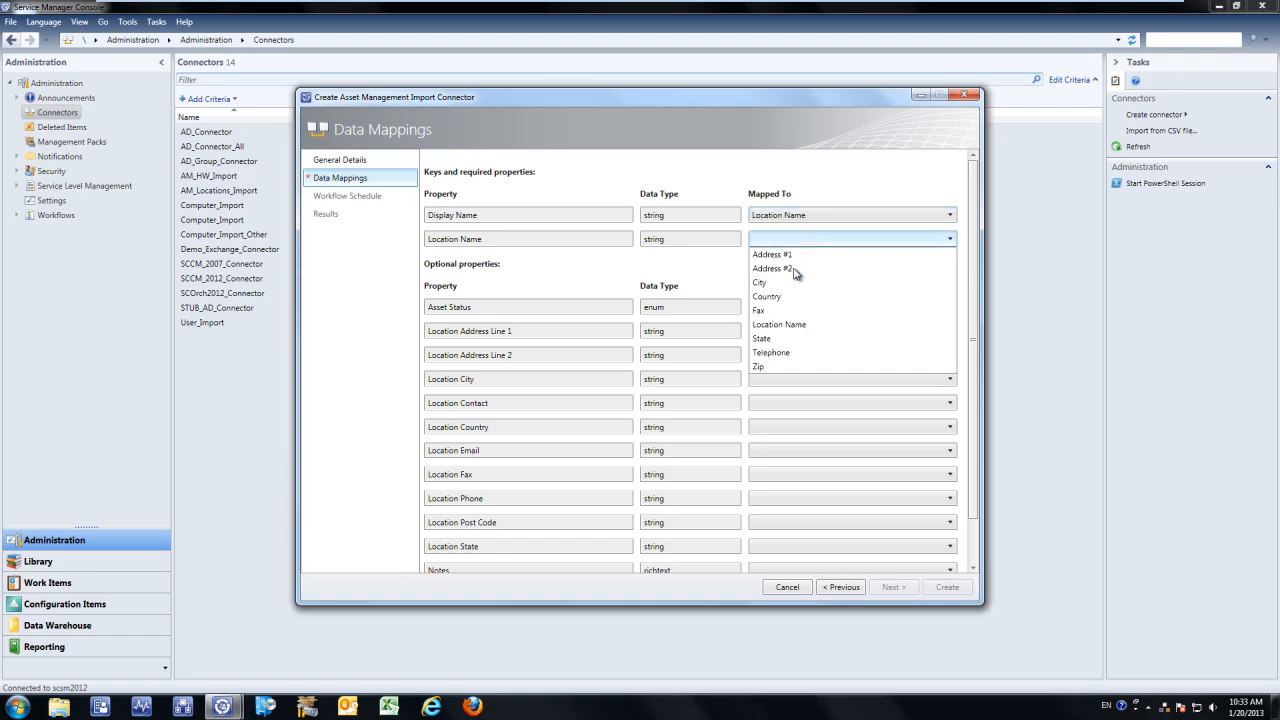
{"action": "left_click", "coordinate": [784, 330]}
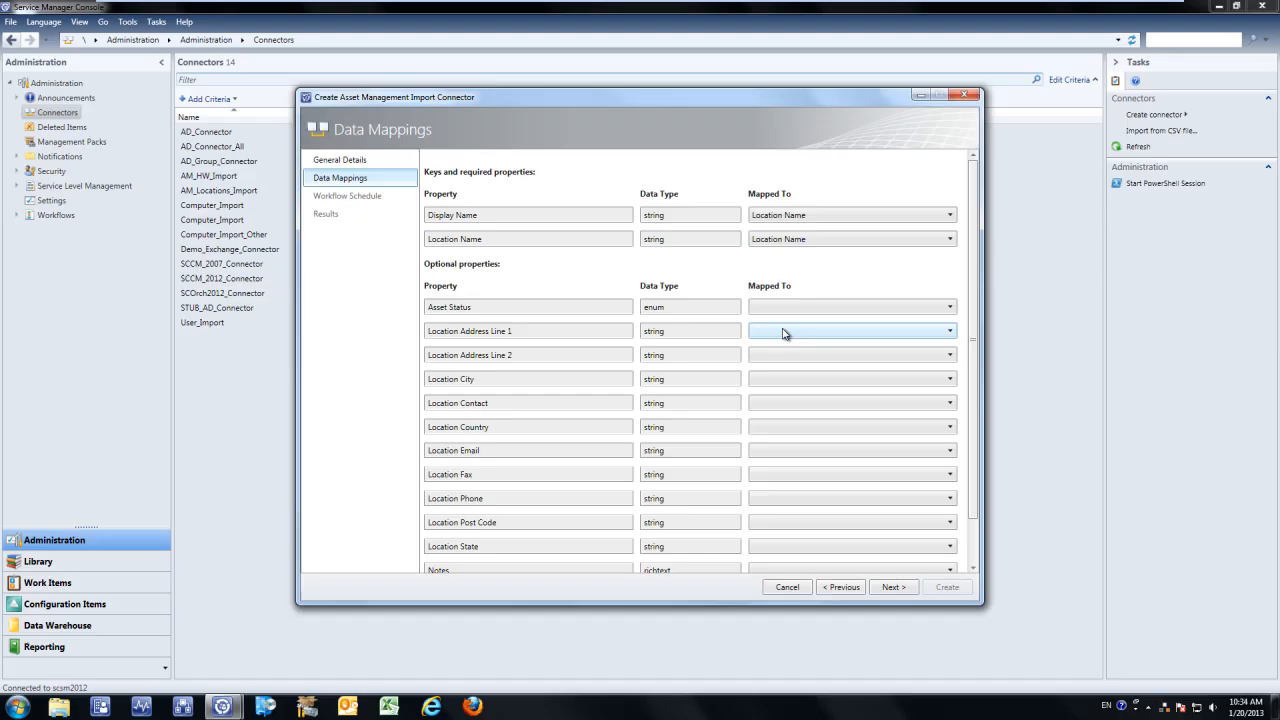
Map Location Address Line 1 to Address #1 and Location Address Line 2 to Address #2
{"action": "left_click", "coordinate": [784, 333]}
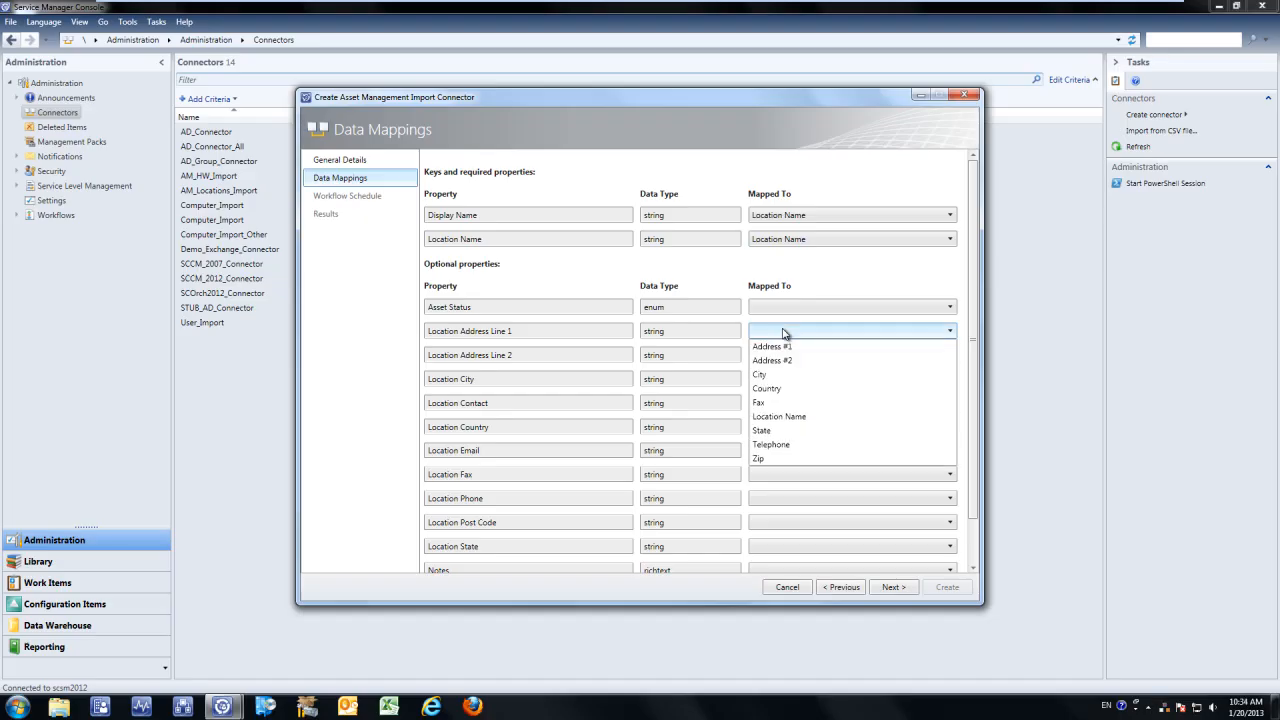
{"action": "left_click", "coordinate": [782, 348]}
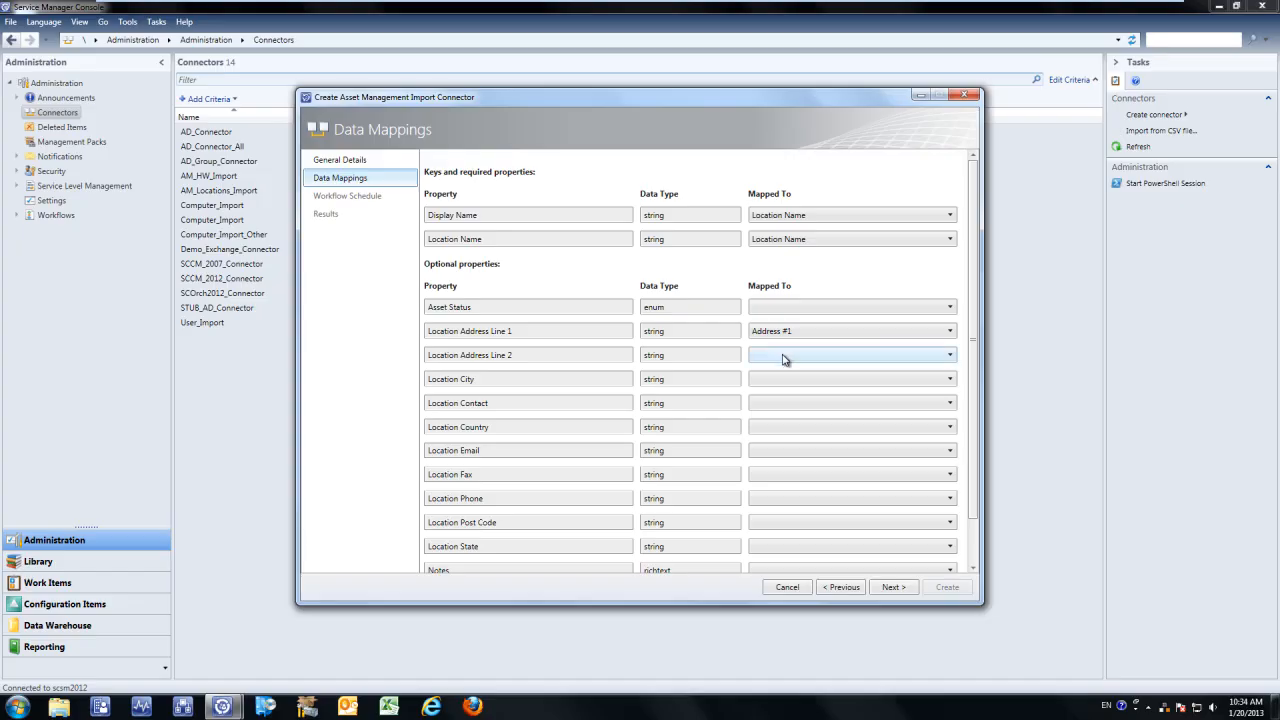
{"action": "left_click", "coordinate": [783, 355]}
{"action": "left_click", "coordinate": [780, 385]}
Map the Location City, Location Country and Location Phone properties to the City, Country and Telephone columns respectively
{"action": "left_click", "coordinate": [811, 384]}
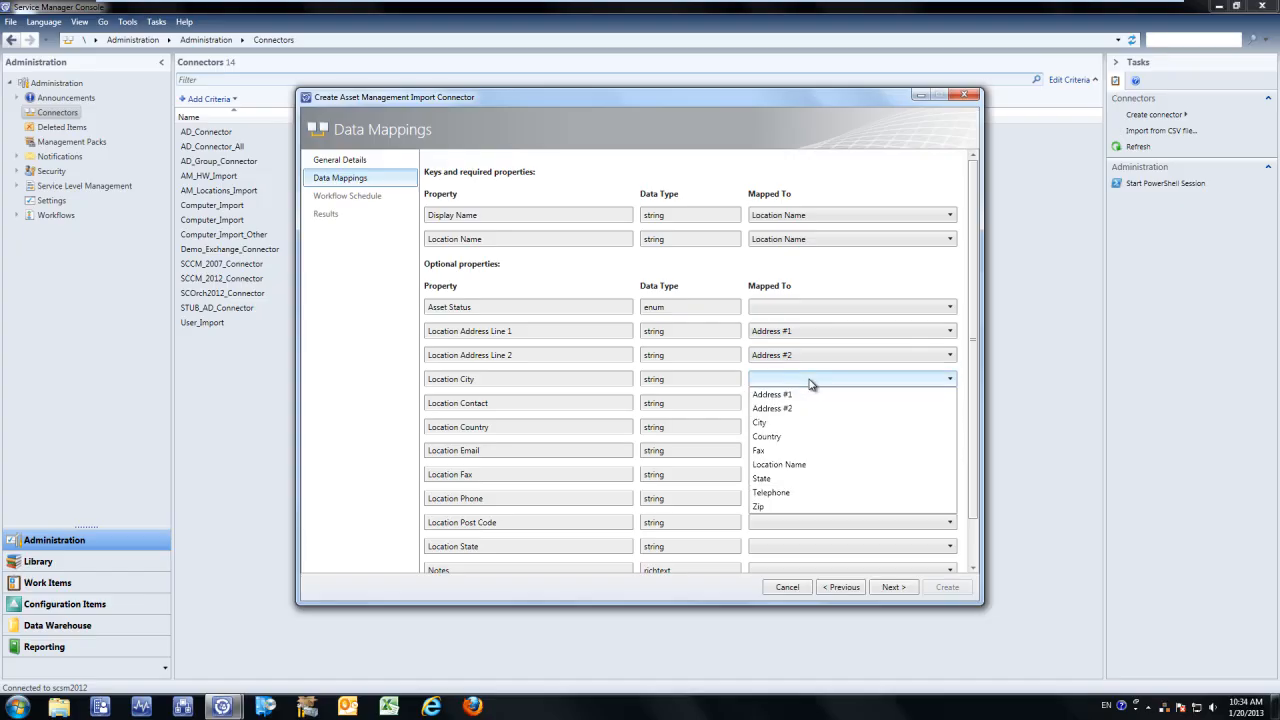
{"action": "left_click", "coordinate": [782, 424]}
{"action": "left_click", "coordinate": [781, 429]}
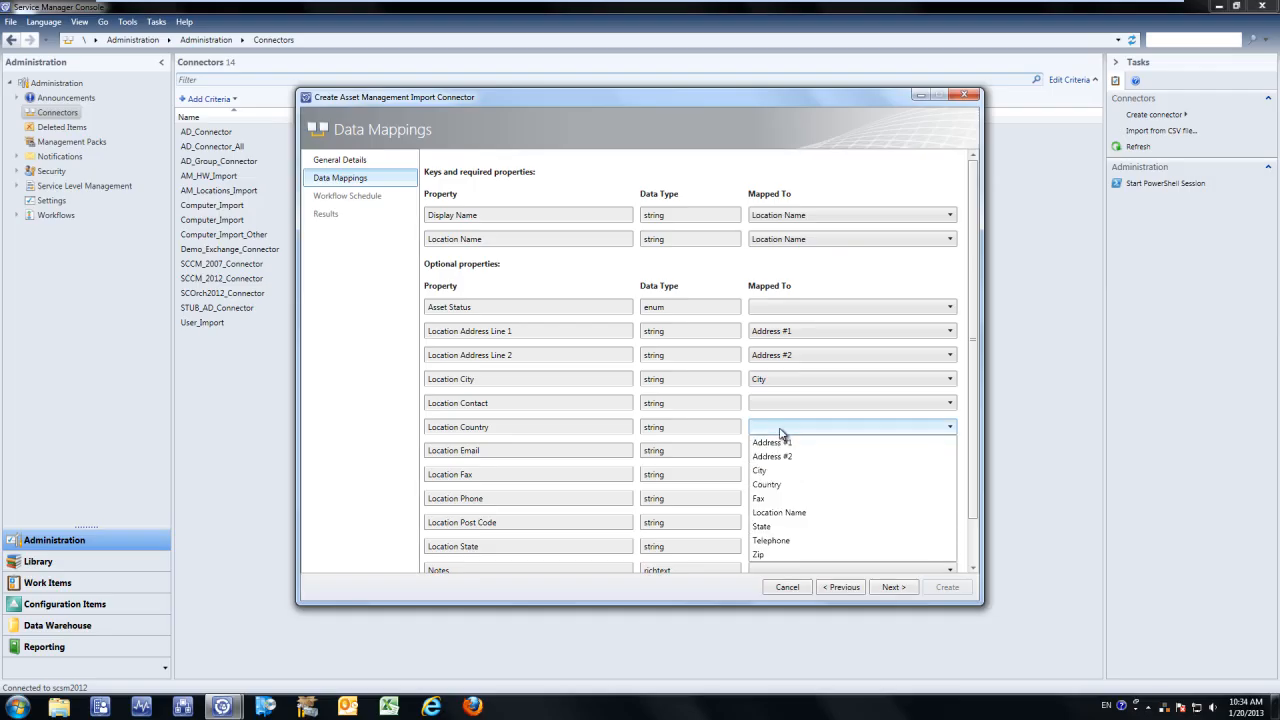
{"action": "left_click", "coordinate": [775, 486]}
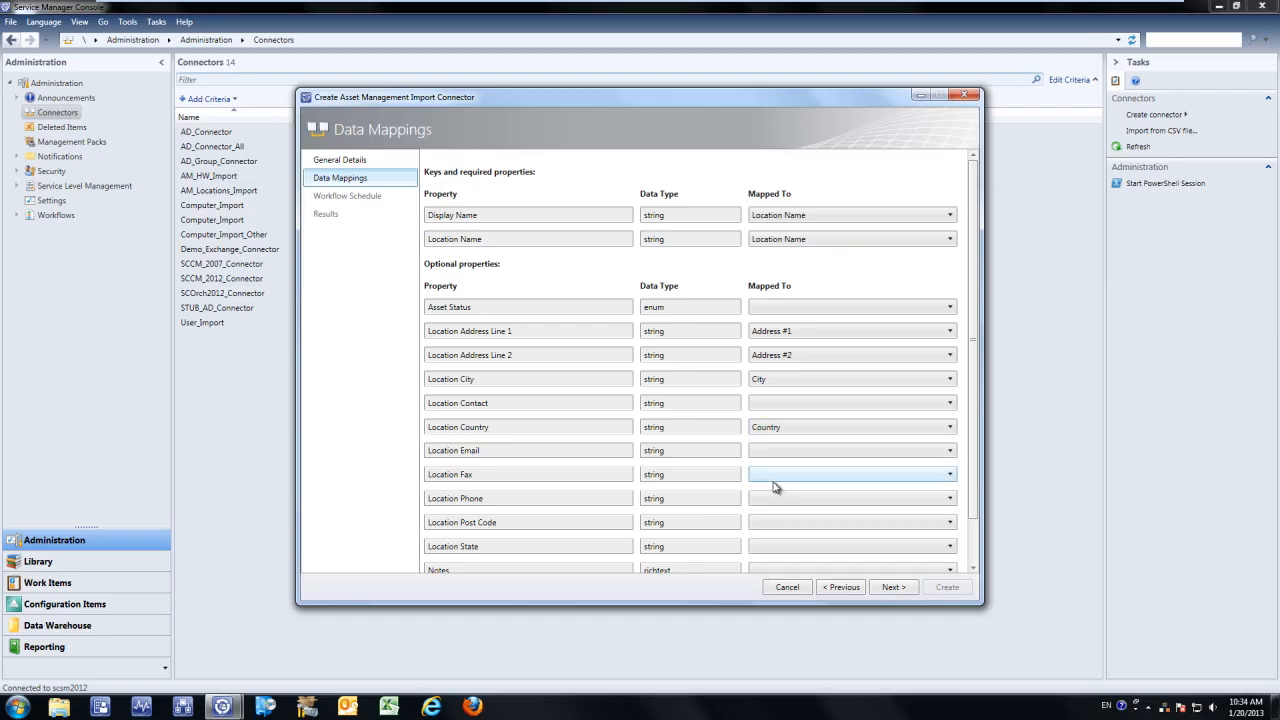
{"action": "left_click", "coordinate": [776, 502]}
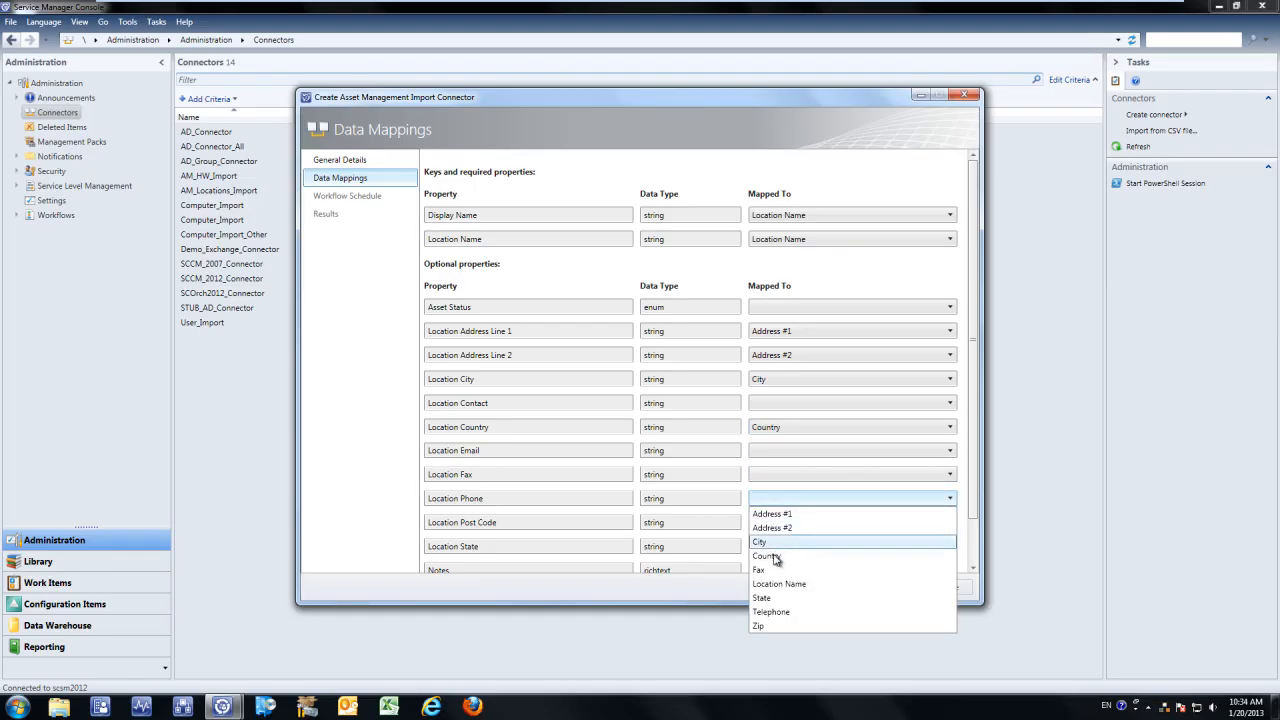
{"action": "left_click", "coordinate": [770, 612]}
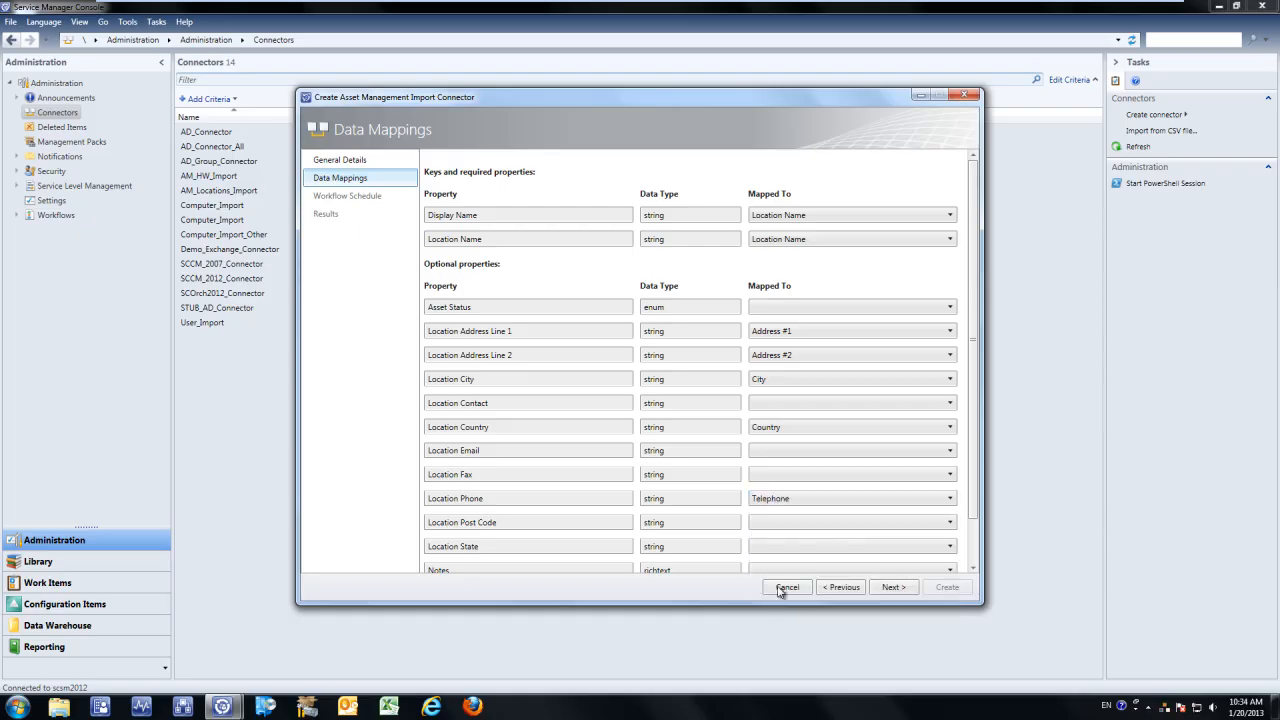
Map Location Post Code to Zip and Location State to State, and proceed to the workflow schedule
{"action": "left_click", "coordinate": [786, 524]}
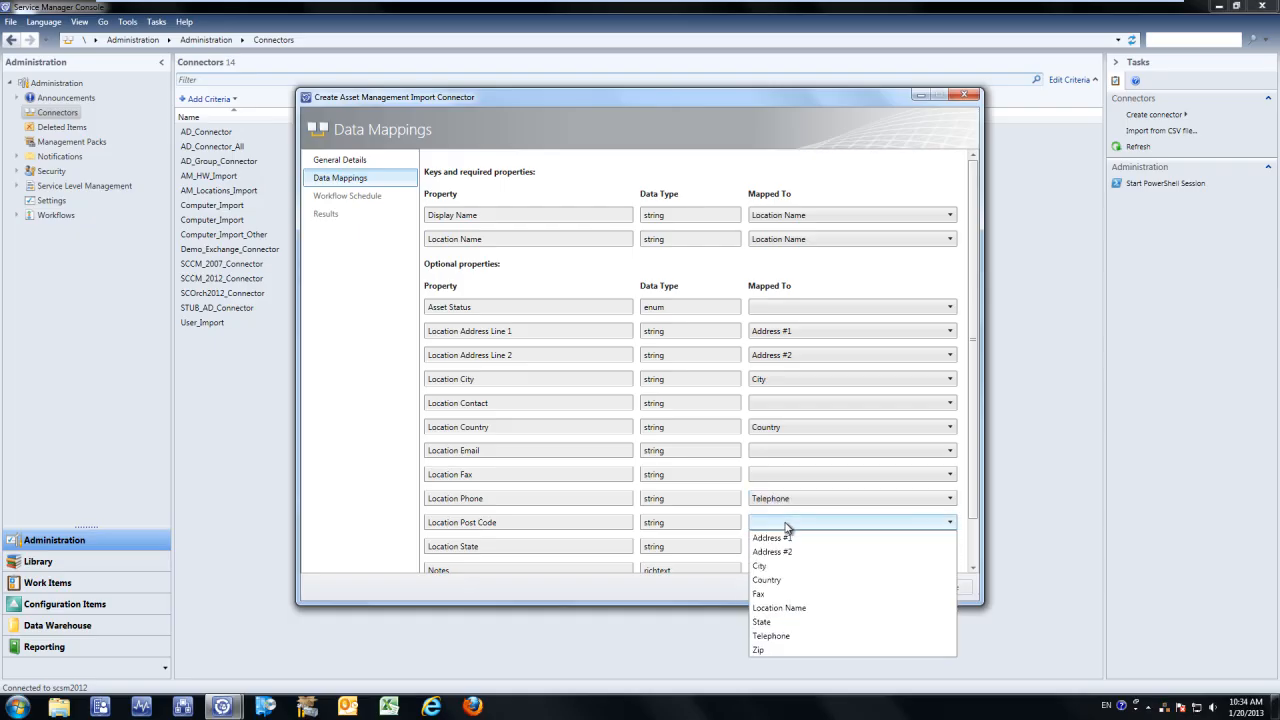
{"action": "left_click", "coordinate": [772, 650]}
{"action": "left_click", "coordinate": [776, 550]}
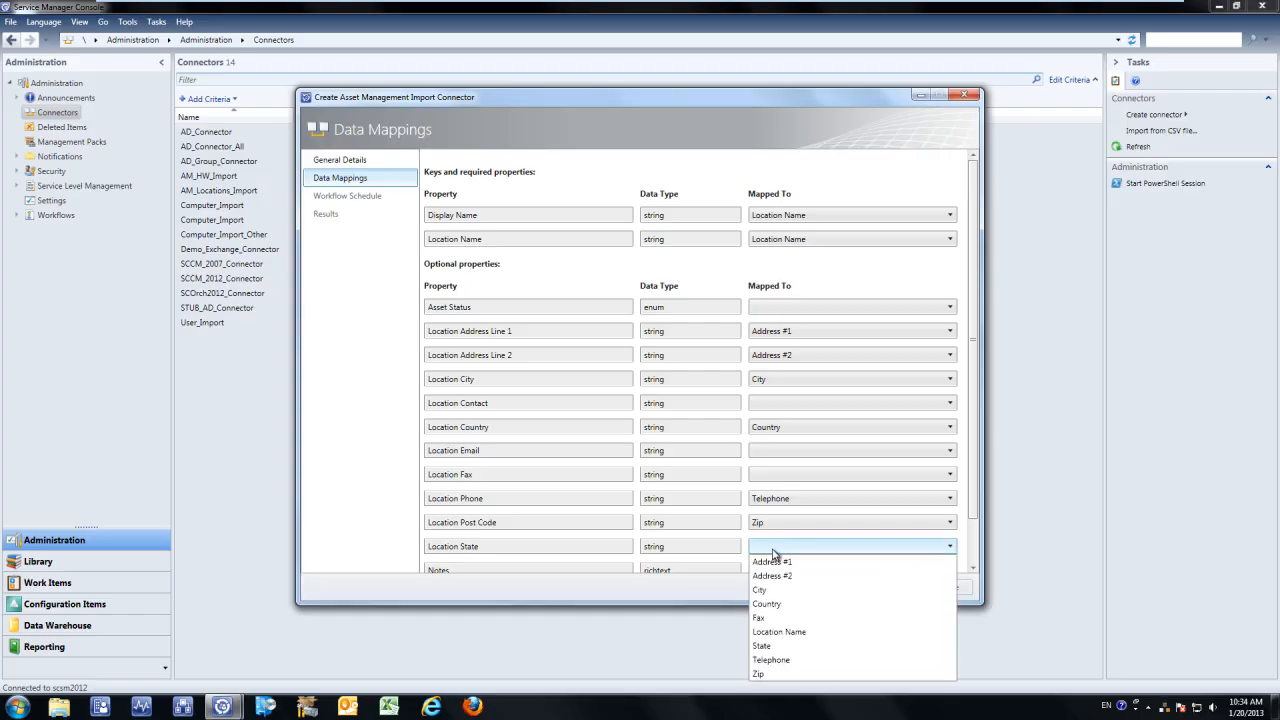
{"action": "left_click", "coordinate": [763, 646]}
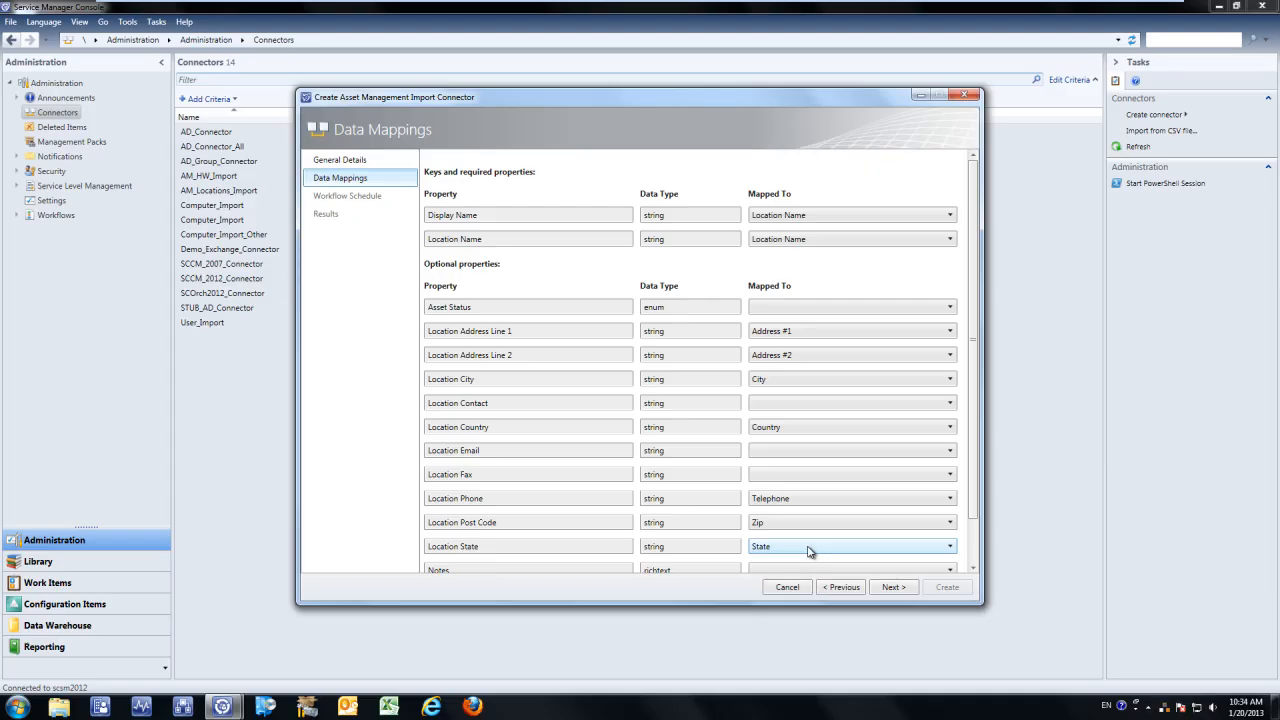
{"action": "left_click", "coordinate": [890, 588]}
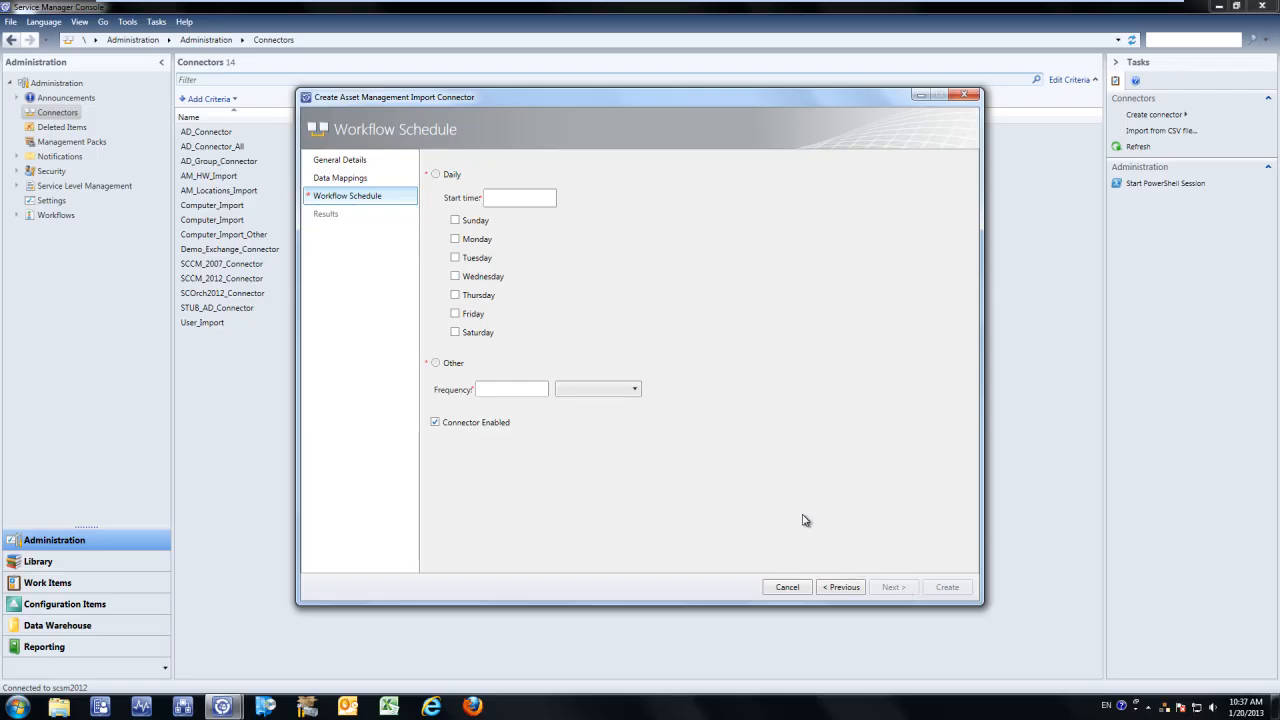
Set a daily workflow schedule starting at 02:00 AM on Monday through Friday
{"action": "left_click", "coordinate": [437, 176]}
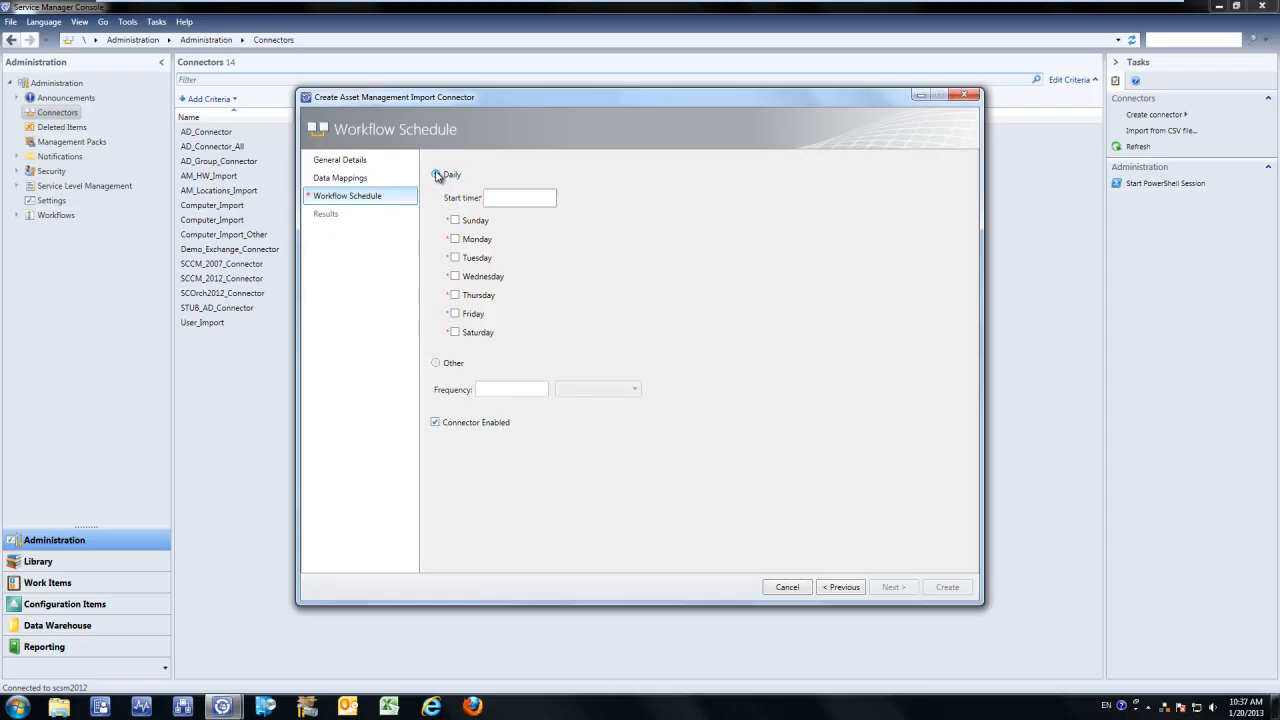
{"action": "left_click", "coordinate": [493, 196]}
{"action": "type", "text": "02:00 AM"}
{"action": "left_click", "coordinate": [455, 239]}
{"action": "left_click", "coordinate": [455, 258]}
{"action": "left_click", "coordinate": [455, 276]}
{"action": "left_click", "coordinate": [455, 295]}
{"action": "left_click", "coordinate": [455, 314]}
Set the workflow schedule to Other with a frequency of 2 Hours, then create the connector and close the wizard
{"action": "left_click", "coordinate": [437, 364]}
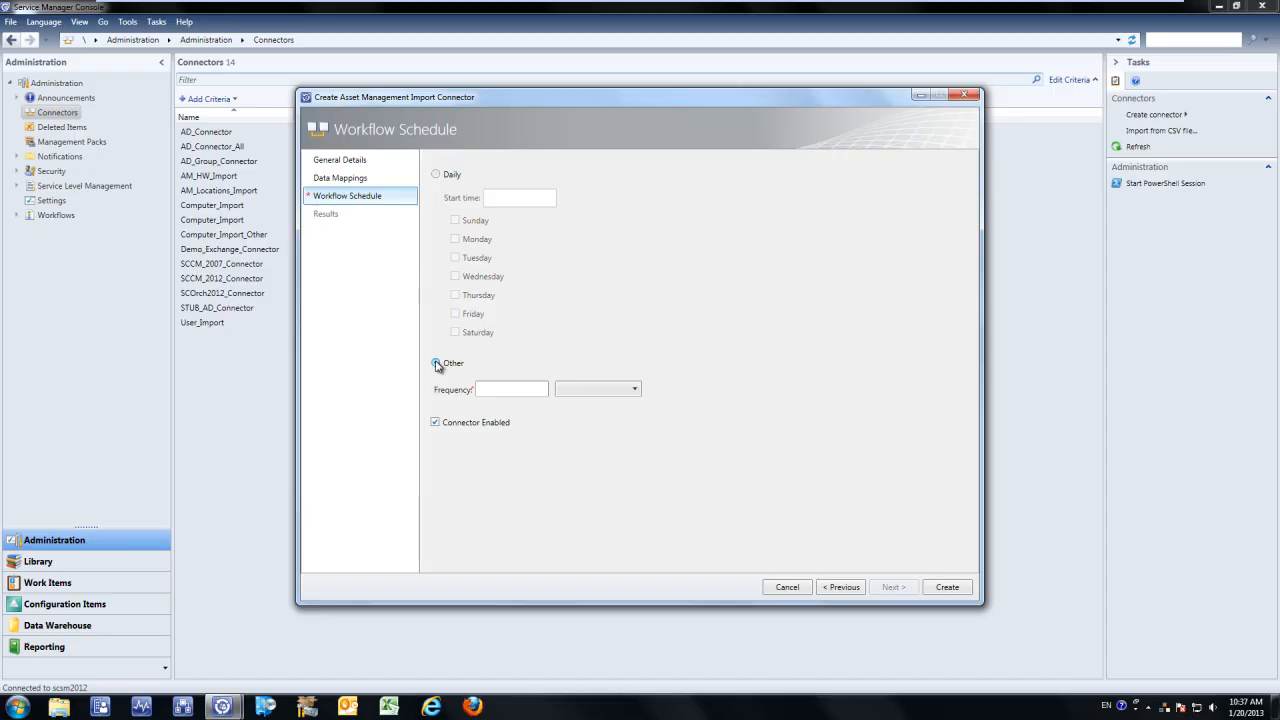
{"action": "left_click", "coordinate": [489, 387]}
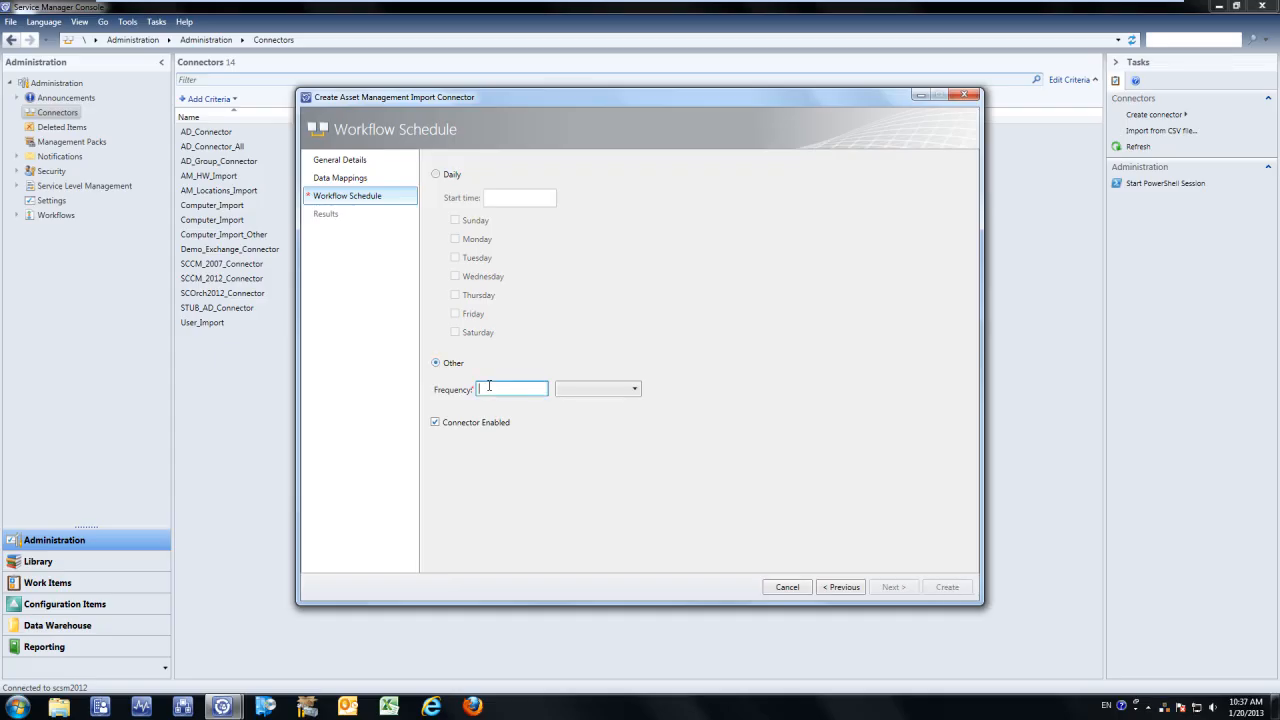
{"action": "type", "text": "2"}
{"action": "left_click", "coordinate": [580, 394]}
{"action": "left_click", "coordinate": [580, 404]}
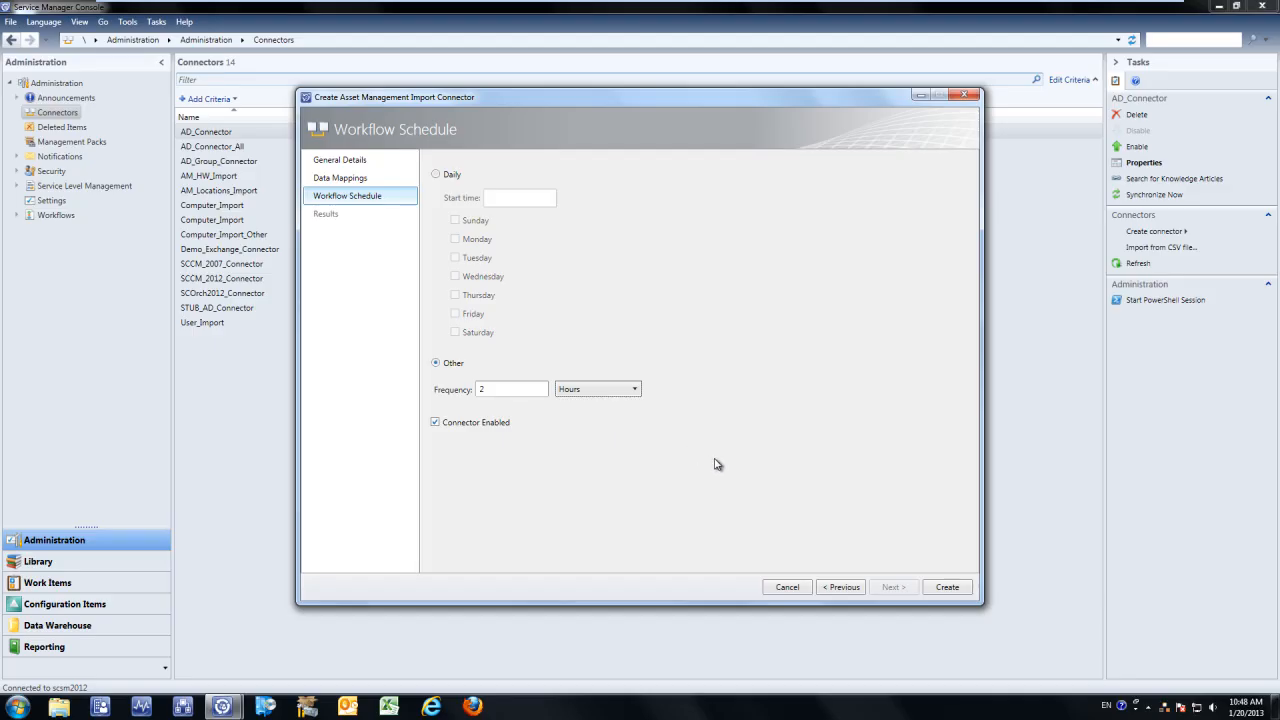
{"action": "left_click", "coordinate": [945, 587]}
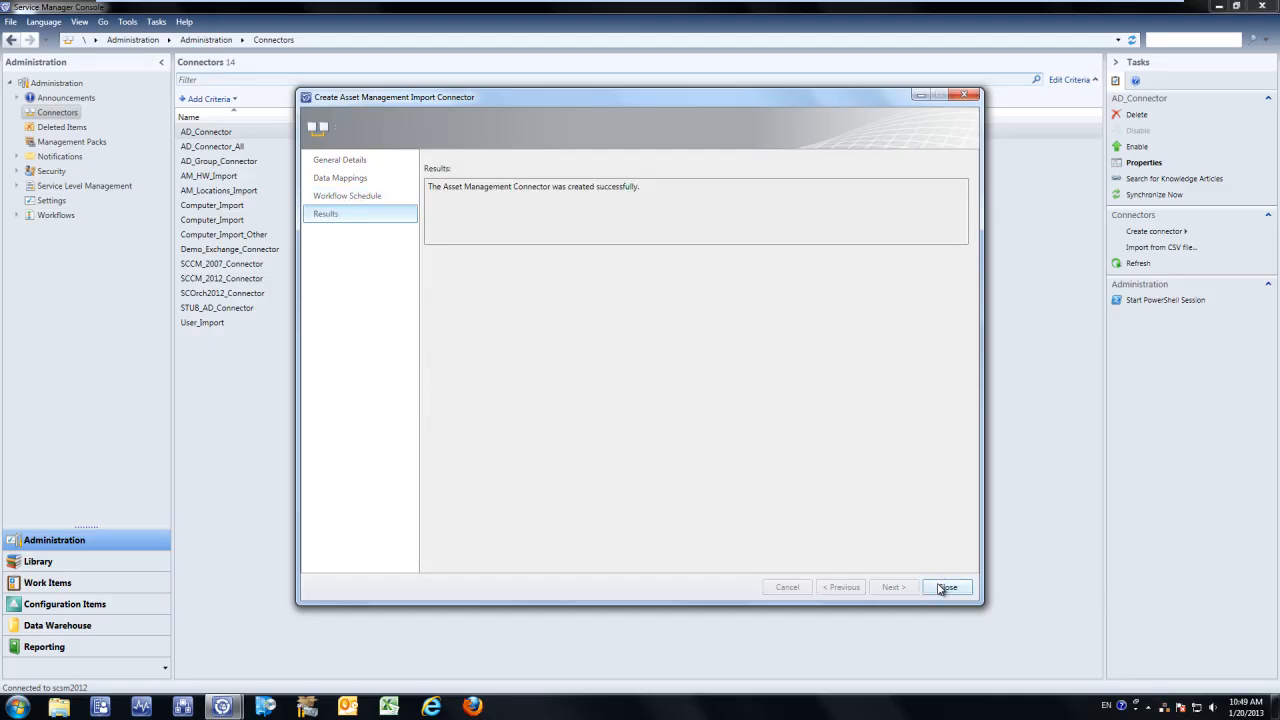
{"action": "left_click", "coordinate": [946, 587]}
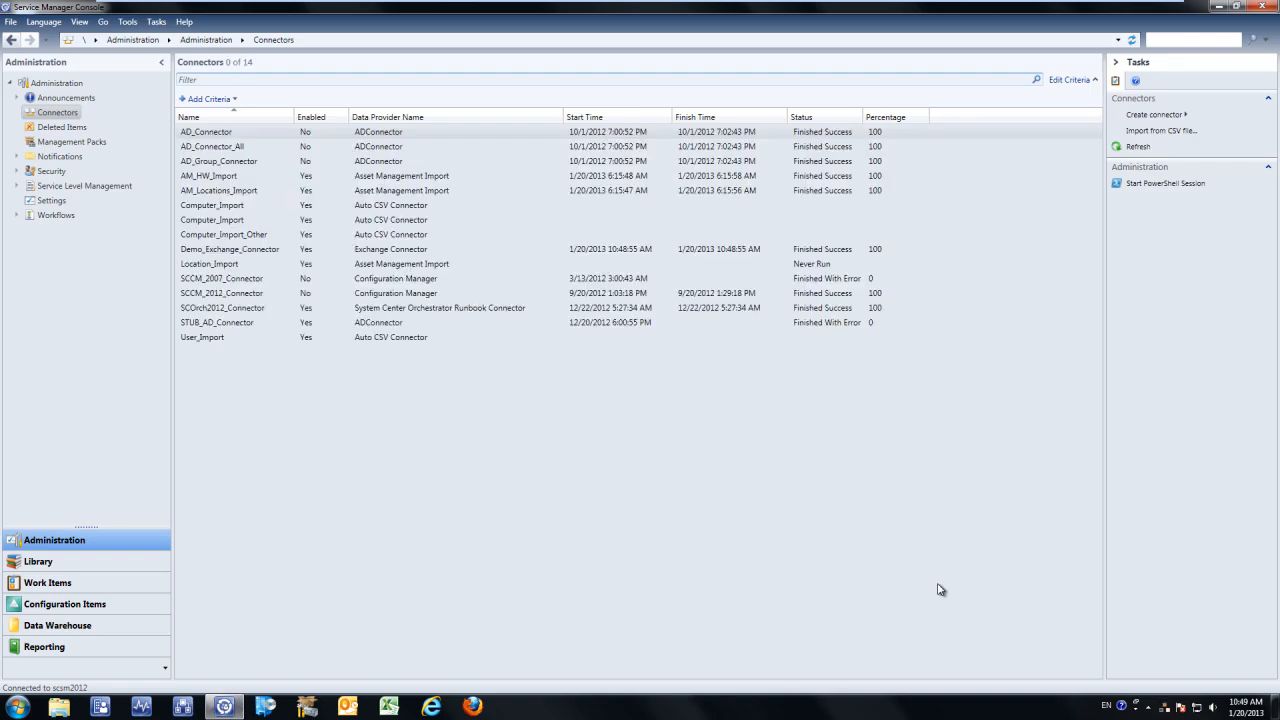